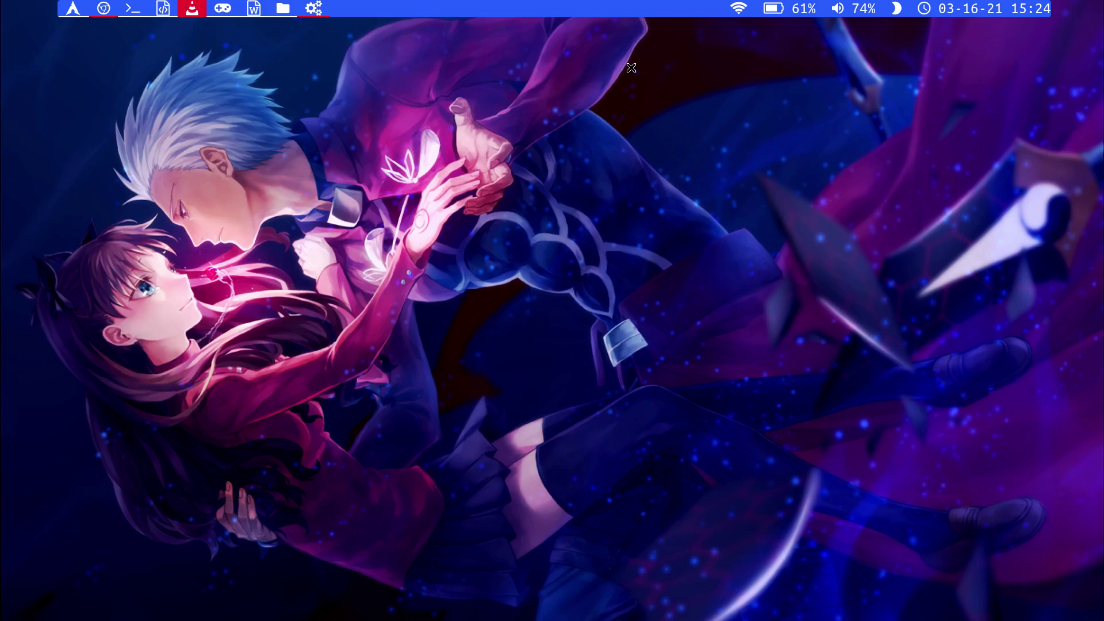
- Launch Geany from dmenu on workspace 4 and show the polybar config from its first line
key("super+4")
key("super+d")
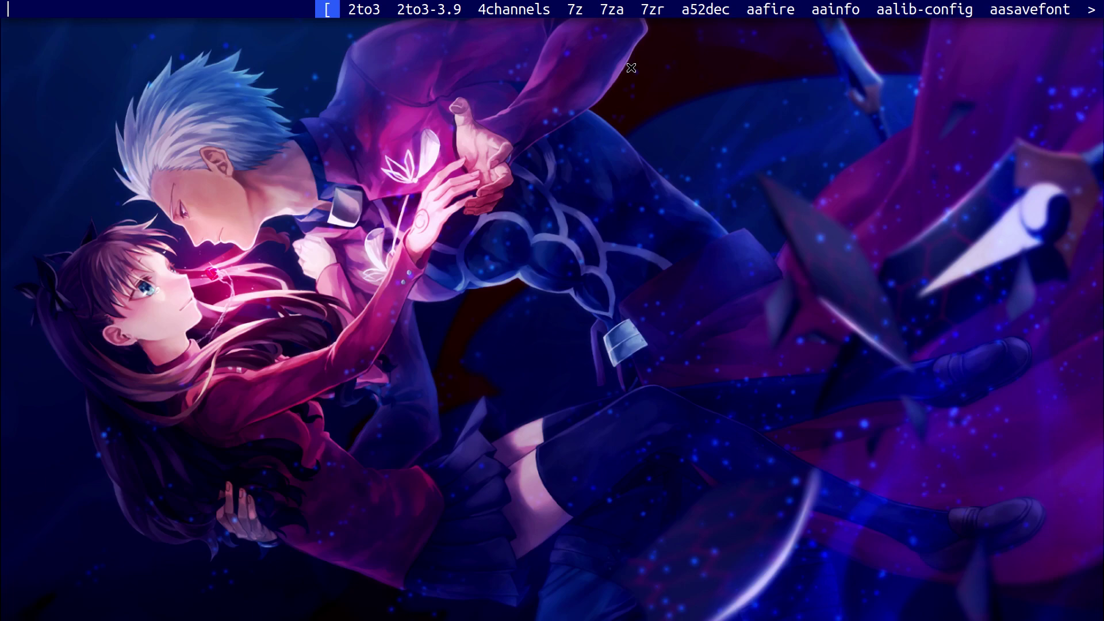
type("gean")
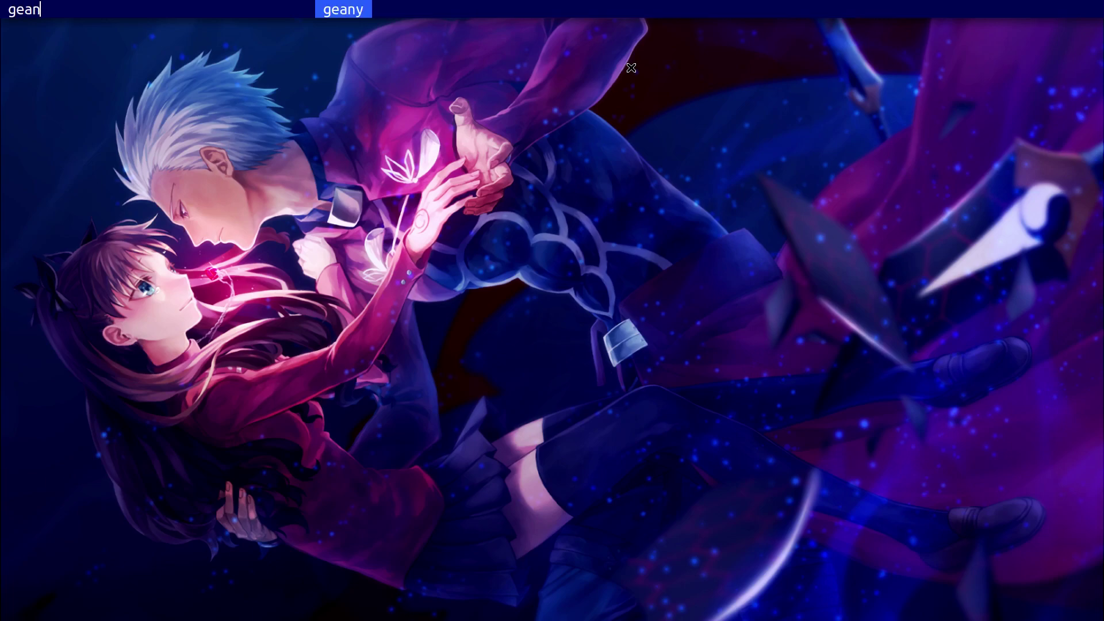
key("Return")
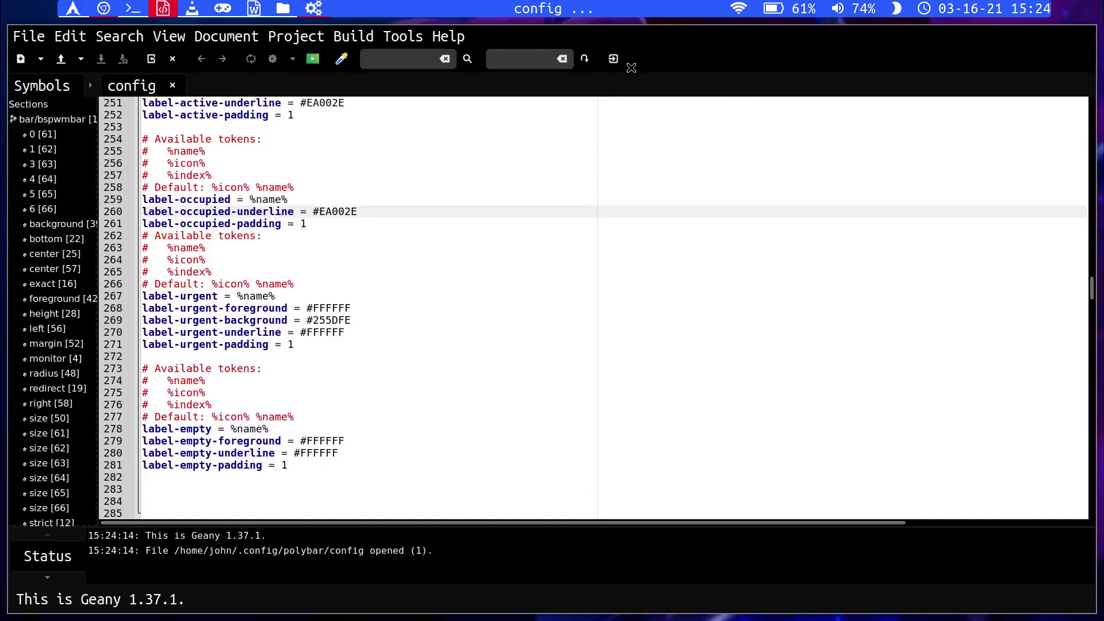
scroll(543, 228, "up", 20)
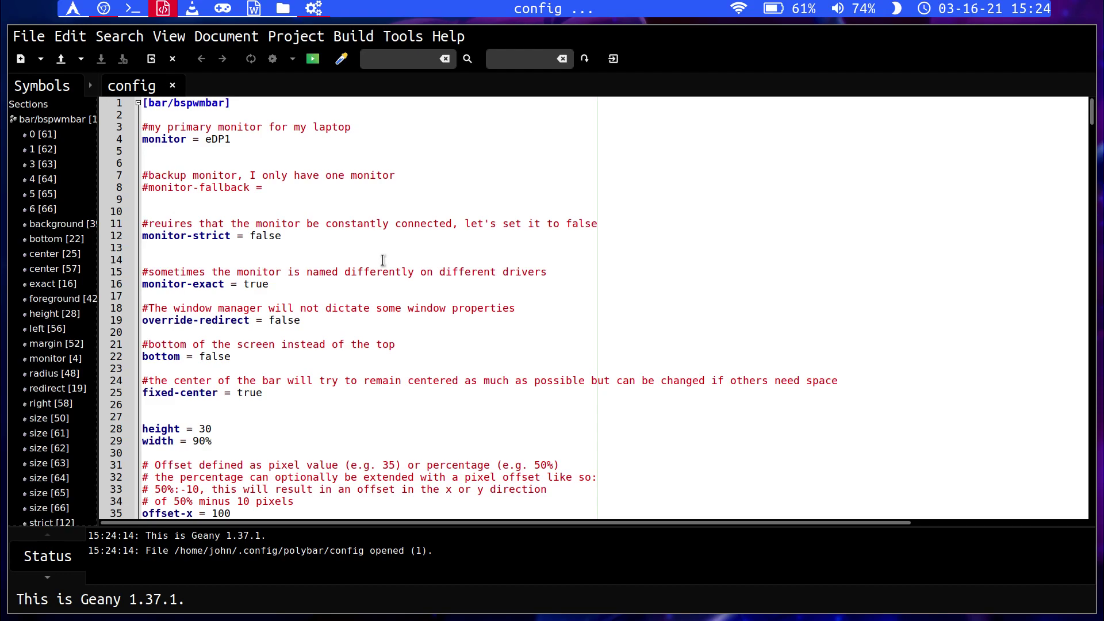
left_click(143, 114)
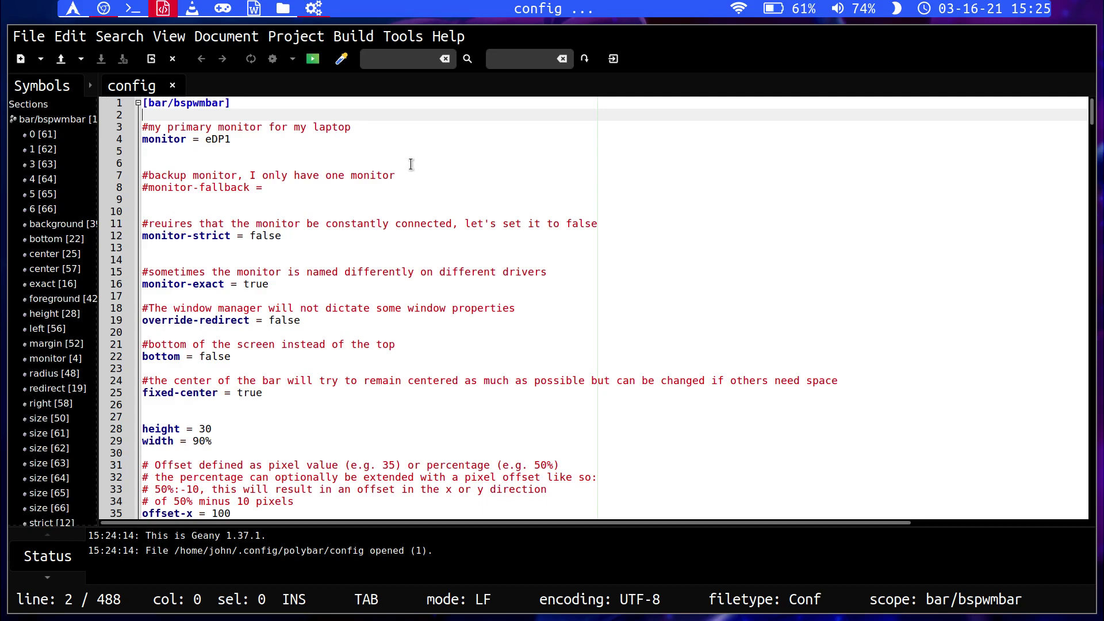
- Mute the sound, toggle the bar clock between long and short date, then go to workspace 1
key("XF86AudioMute")
key("XF86AudioMute")
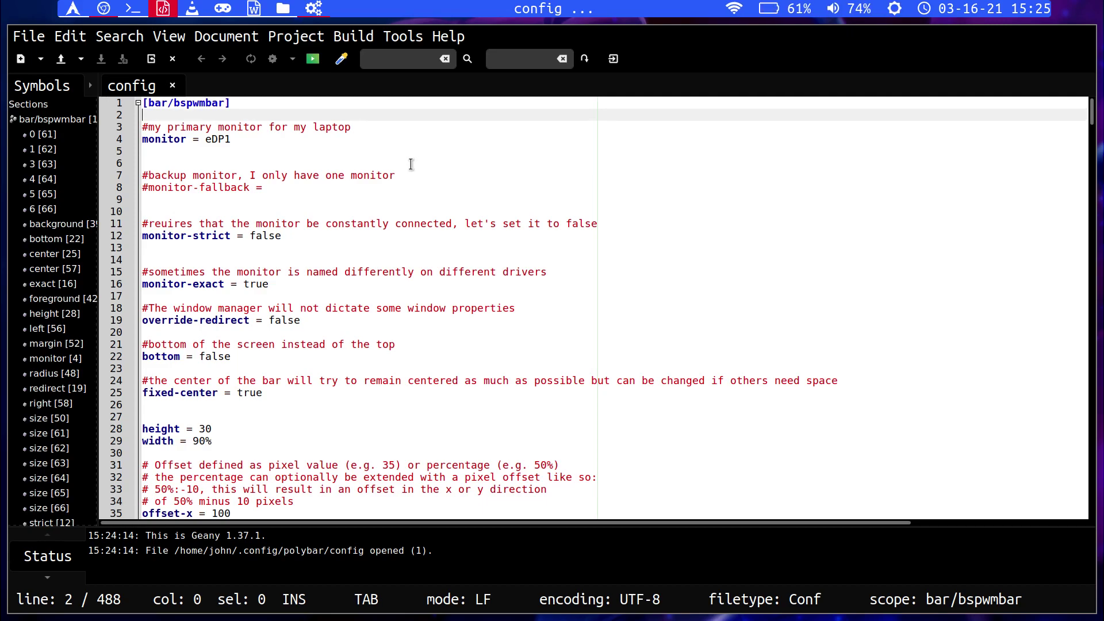
left_click(996, 4)
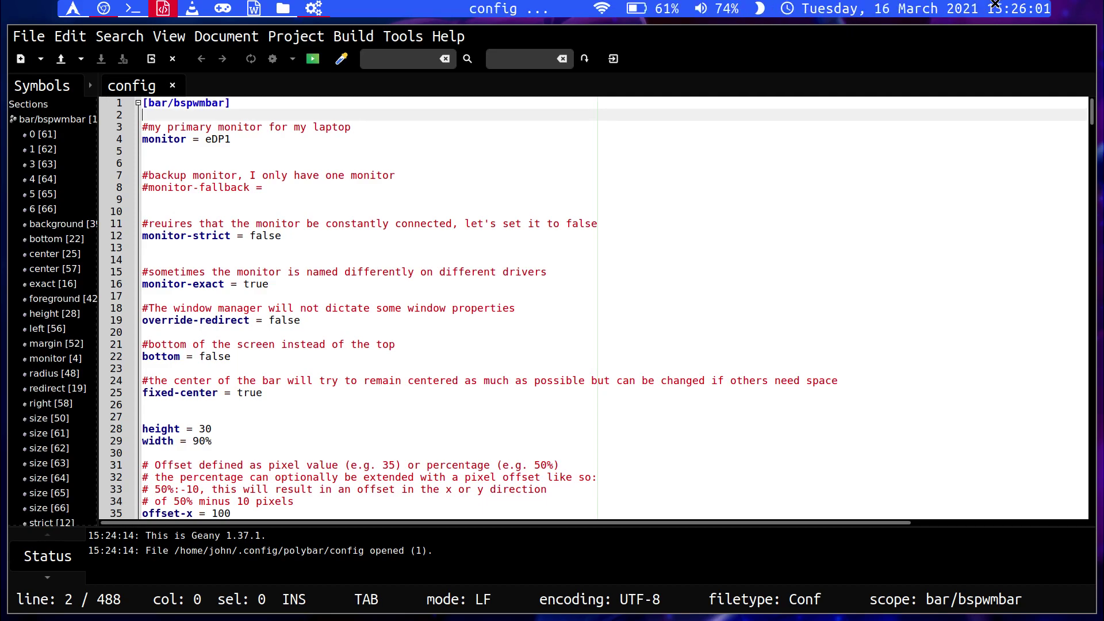
left_click(995, 4)
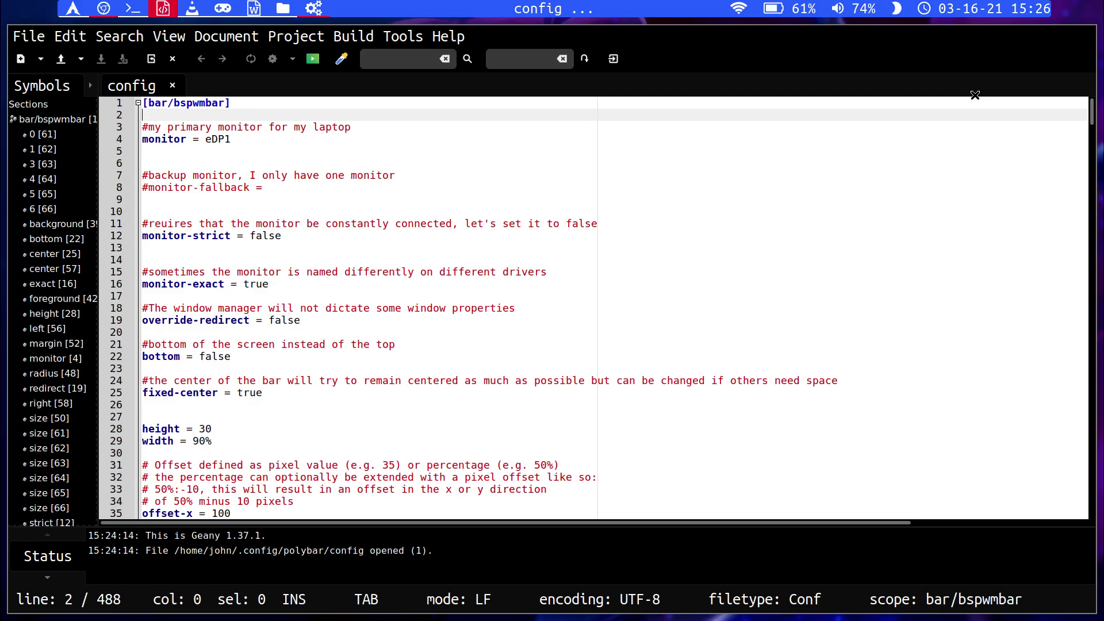
key("super+1")
- Open a new st terminal and run nano .config/sxhkd/sxhkdrc
key("super+Return")
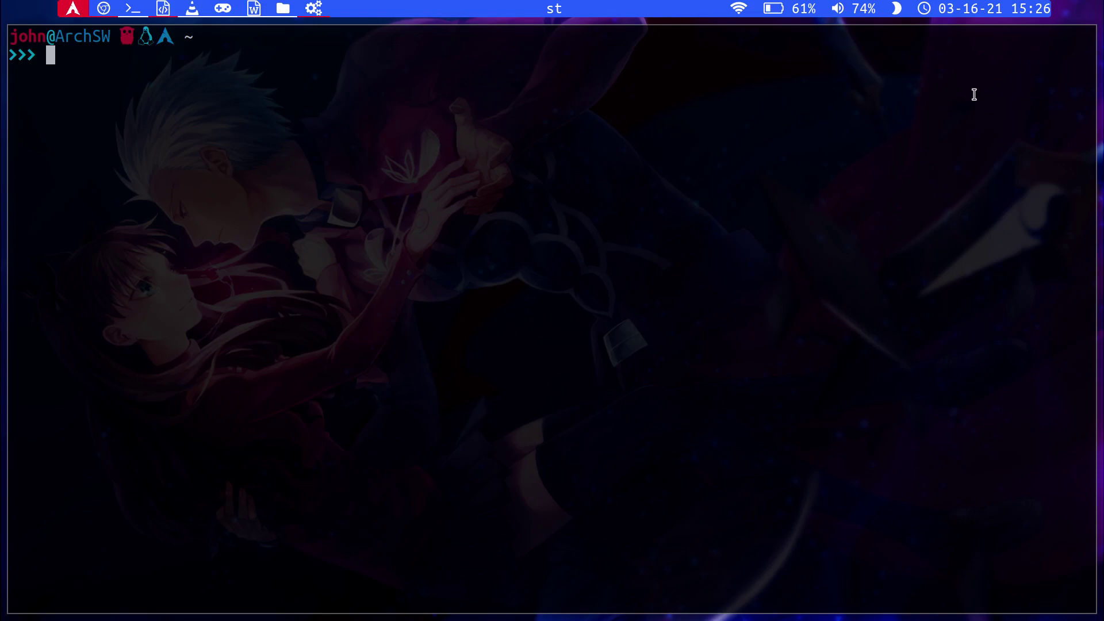
type("nano ")
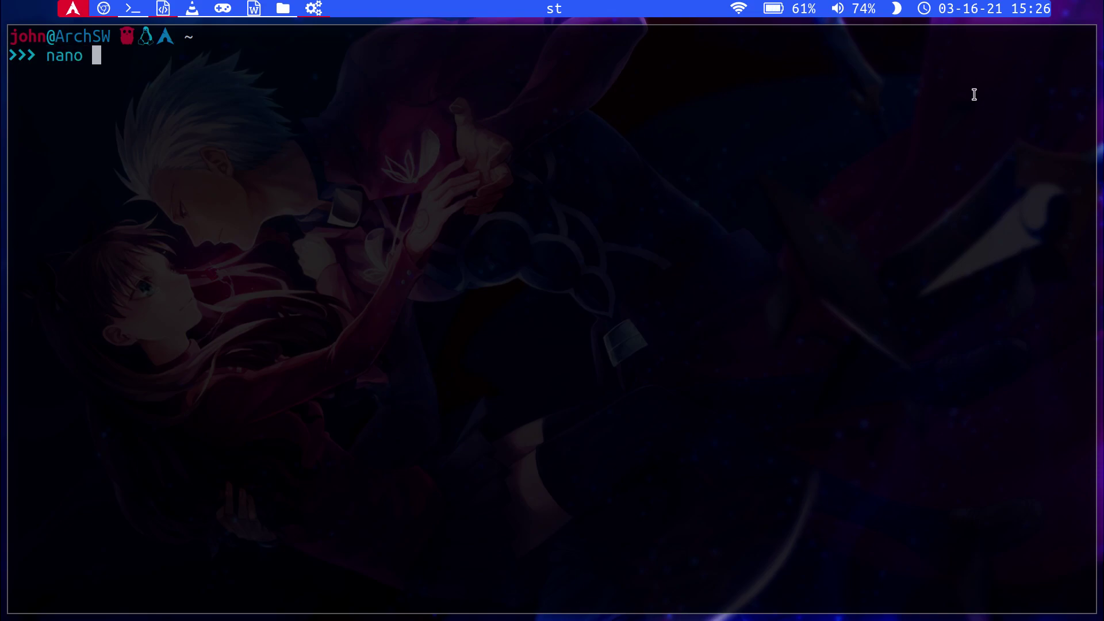
type("/")
key("BackSpace")
type(".config/")
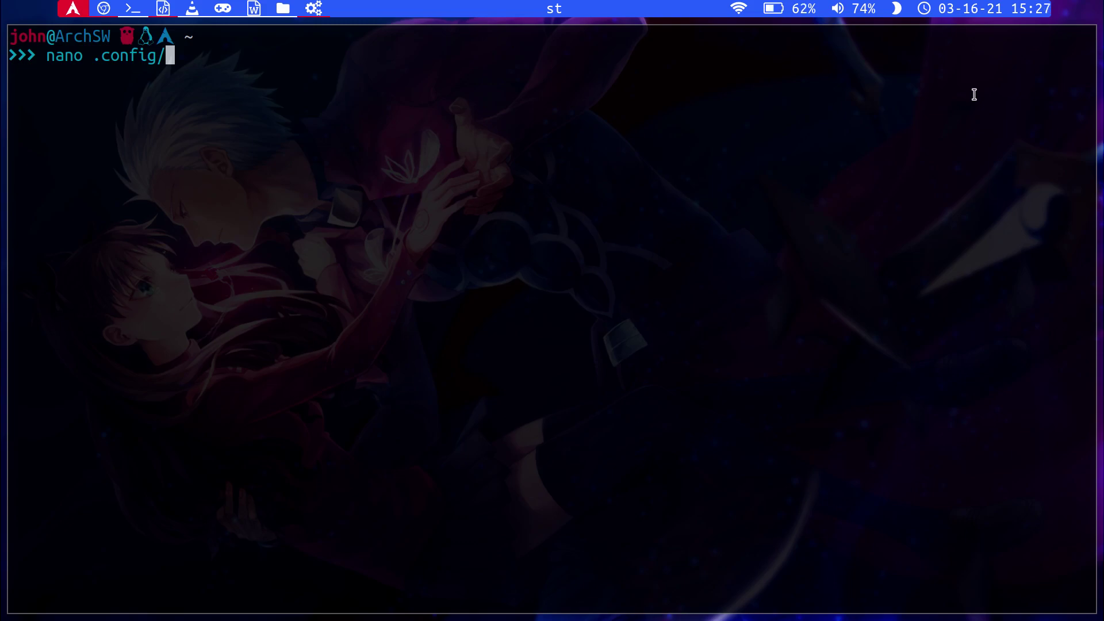
type("sxk")
key("BackSpace")
type("h")
key("Tab")
key("Tab")
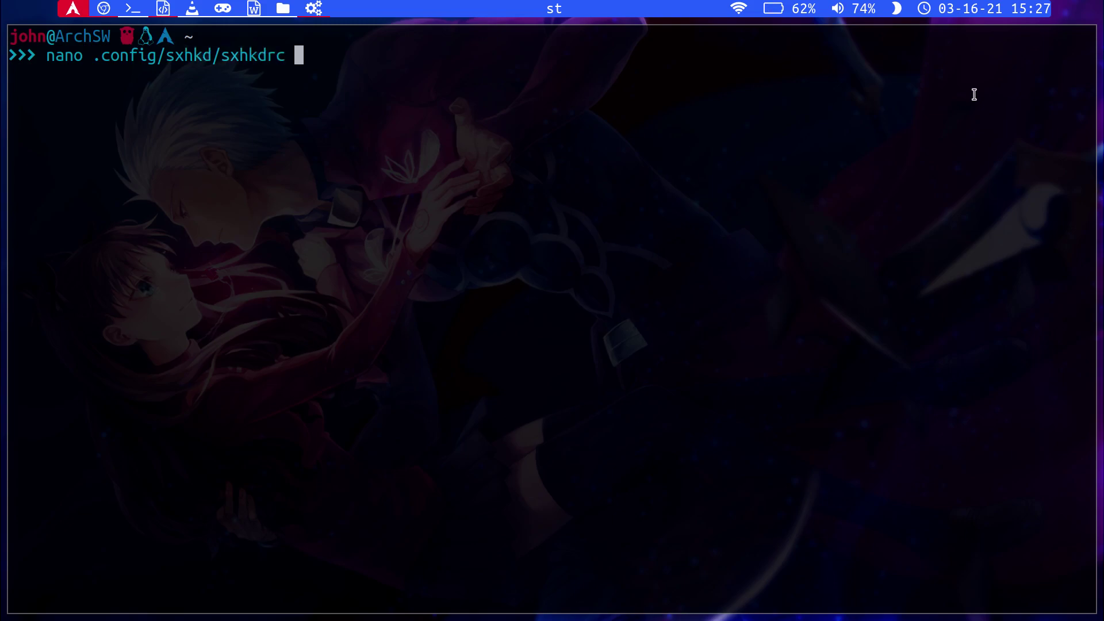
key("Return")
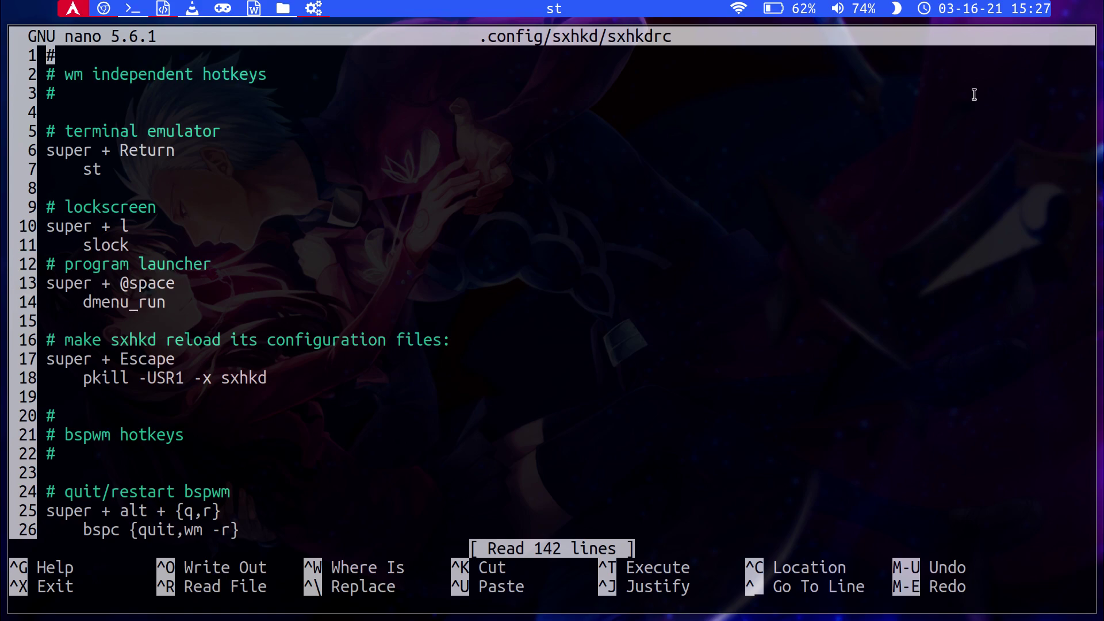
- Step through the first sxhkdrc hotkeys to the super + l slock lockscreen binding
key("Down")
key("Down")
key("Down")
key("Down")
key("Down")
key("Down")
key("Down")
key("Down")
key("Down")
key("Down")
key("Up")
key("Up")
key("Up")
key("Up")
key("Up")
key("Up")
key("Up")
key("Up")
key("Up")
key("Up")
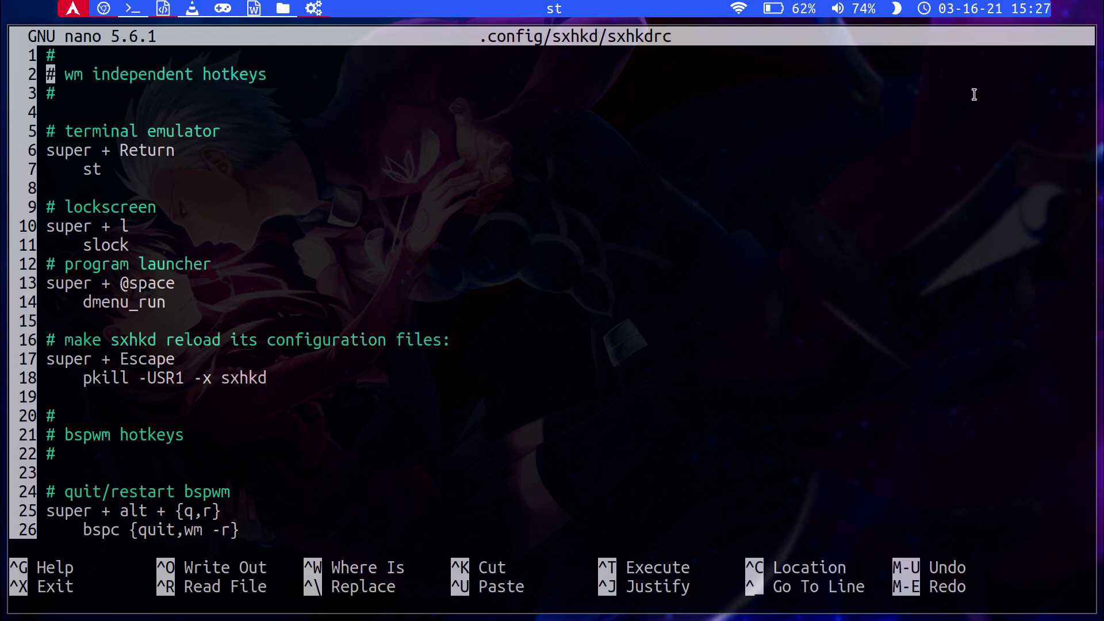
key("Down")
key("Down")
key("Down")
key("Down")
key("Down")
key("Down")
key("Down")
key("Down")
key("Down")
key("Right")
key("Right")
key("Right")
key("Right")
key("Right")
key("Right")
key("Right")
key("Right")
key("Down")
key("Down")
key("Down")
key("Down")
key("Down")
key("Down")
key("Down")
key("Down")
key("Down")
key("Down")
key("Up")
key("Down")
key("Down")
key("Down")
key("Down")
key("Down")
key("Down")
key("Down")
key("Down")
key("Down")
key("Down")
key("Down")
key("Down")
key("Down")
key("Down")
key("Down")
key("Down")
key("Down")
key("Down")
key("Down")
- Move past the close/kill and node bindings down to the XF86AudioMute media key at the file's end
key("Down")
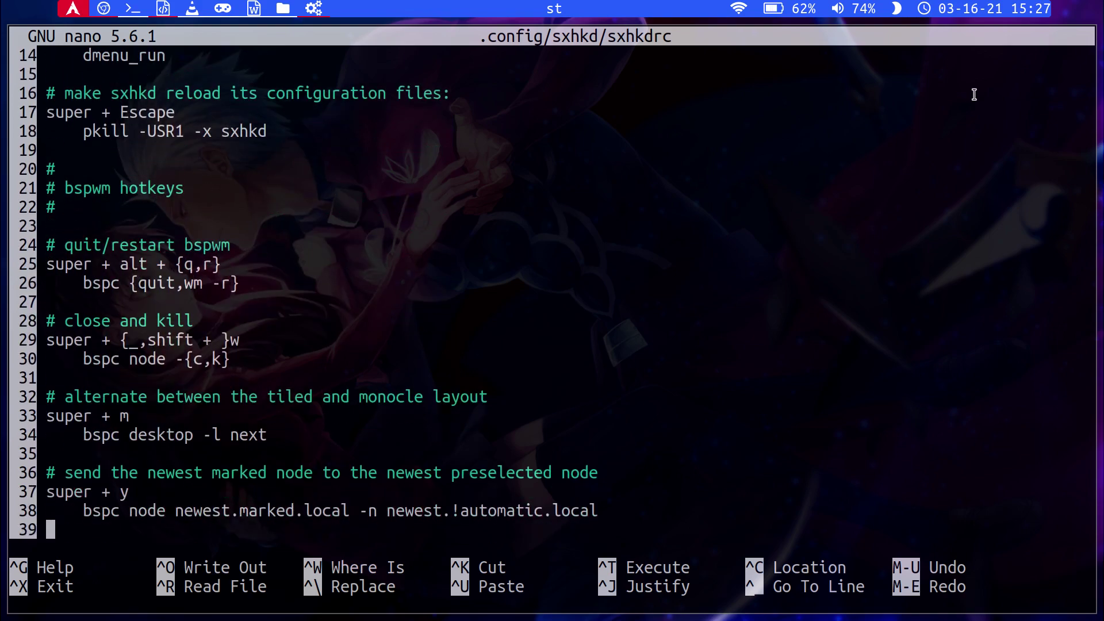
key("Up")
key("Up")
key("Up")
key("Up")
key("Up")
key("Up")
key("Up")
key("Up")
key("Up")
key("Up")
key("Up")
key("Up")
key("Up")
key("Up")
key("Up")
key("Down")
key("Down")
key("Down")
key("Down")
key("Down")
key("Down")
key("Down")
key("Down")
key("Down")
key("Down")
key("Down")
key("Down")
key("Down")
key("Down")
key("Down")
key("Down")
key("Down")
key("Down")
key("Down")
key("Down")
key("Down")
key("Down")
key("Down")
key("Down")
key("Down")
key("Down")
key("Down")
key("Down")
key("Down")
key("Down")
key("Down")
key("Down")
key("Down")
key("Down")
key("Down")
key("Down")
key("Down")
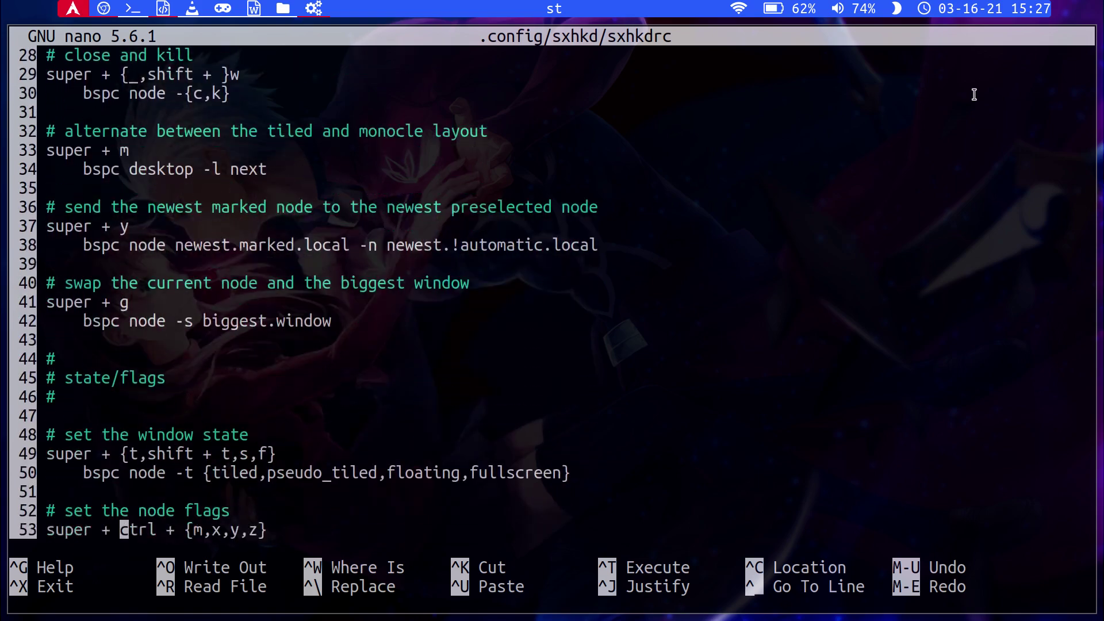
key("Down")
key("Down")
key("Down")
key("Down")
key("Down")
key("Down")
key("Down")
key("Down")
key("Down")
key("Down")
key("Down")
key("Down")
key("Down")
key("Down")
key("Down")
key("Down")
key("Down")
key("Down")
key("Down")
key("Down")
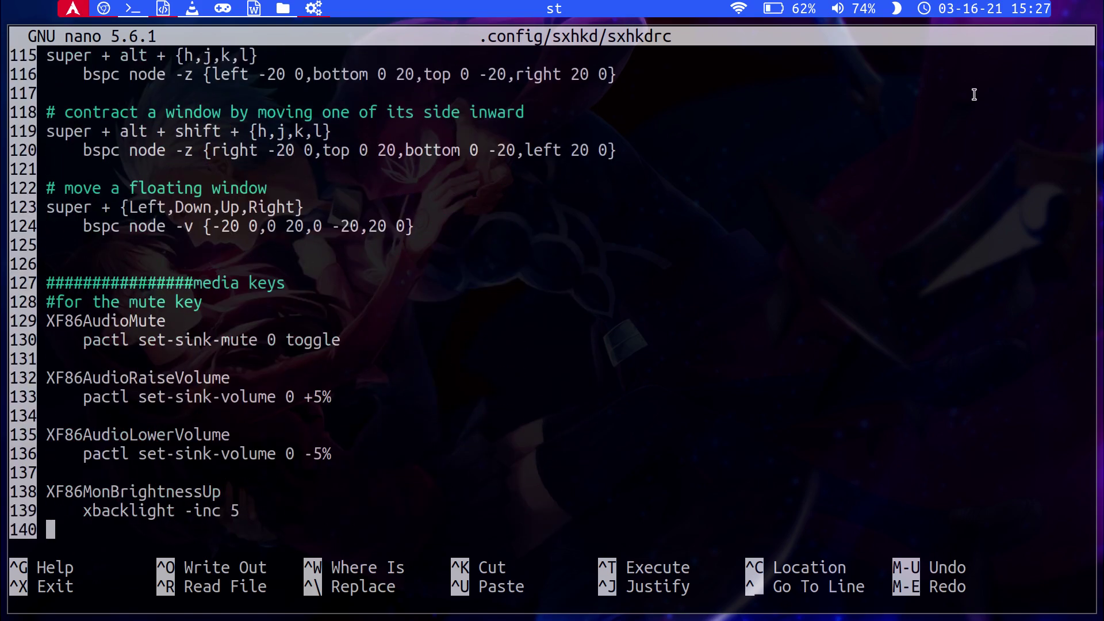
key("Up")
key("Up")
key("Up")
key("Up")
key("Up")
key("Up")
key("Up")
key("Up")
key("Up")
key("Up")
key("Up")
key("Up")
key("Up")
key("Up")
key("Up")
key("Up")
key("Down")
key("Down")
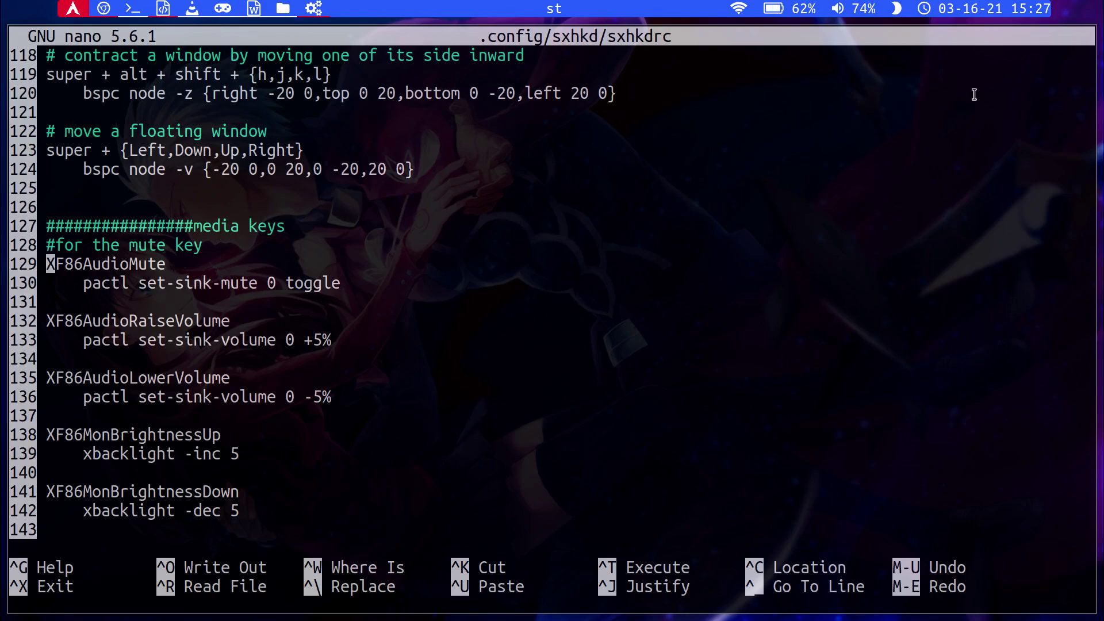
key("Right")
key("Right")
key("Right")
key("Right")
- In Chrome, open the XF86keysym.h page from the 'xf' address-bar suggestions
key("super+2")
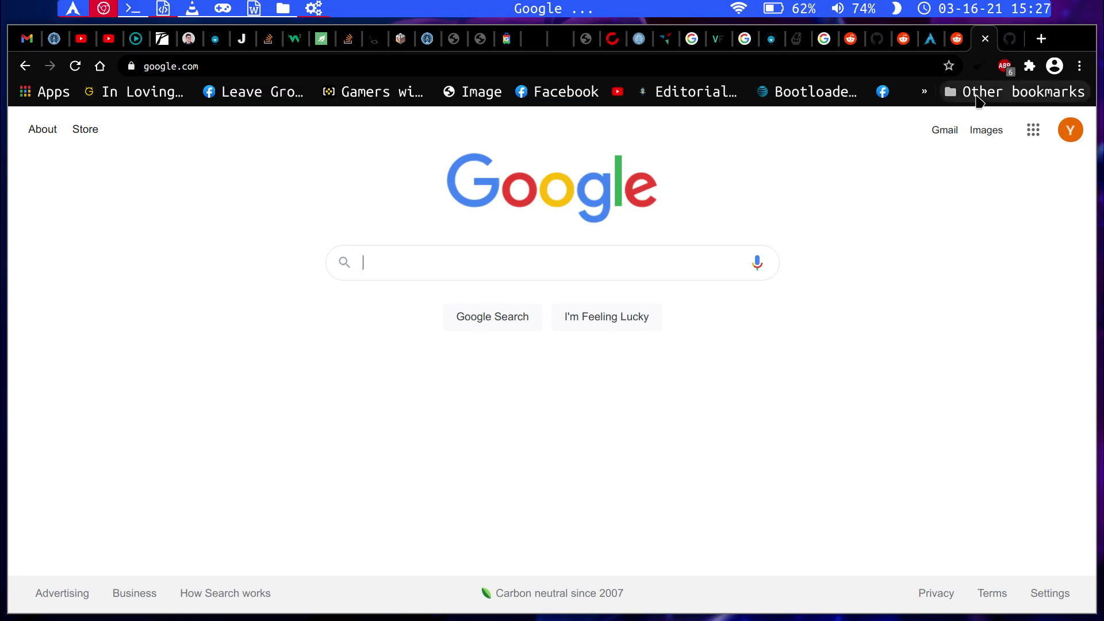
key("ctrl+l")
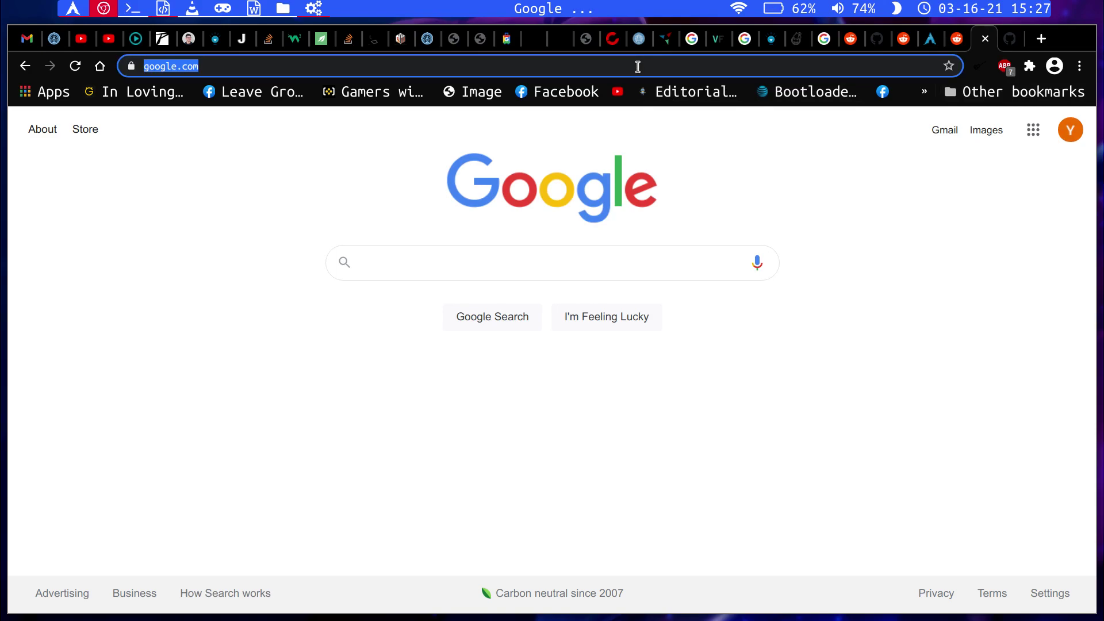
type("xf")
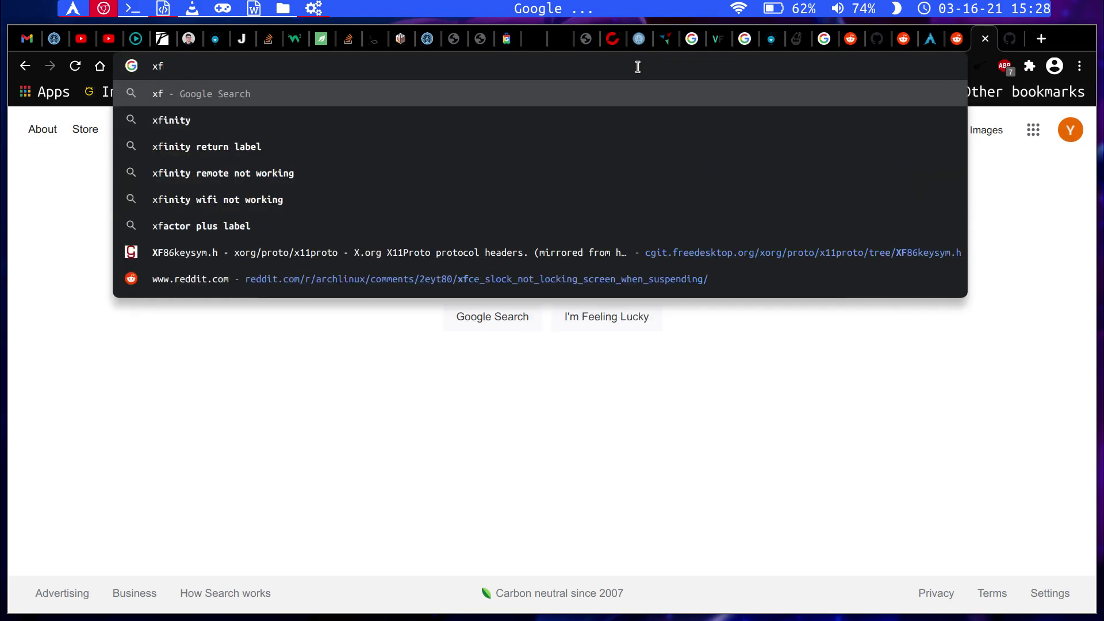
key("Down")
key("Down")
key("Down")
key("Down")
key("Down")
key("Down")
key("Down")
key("Up")
key("Return")
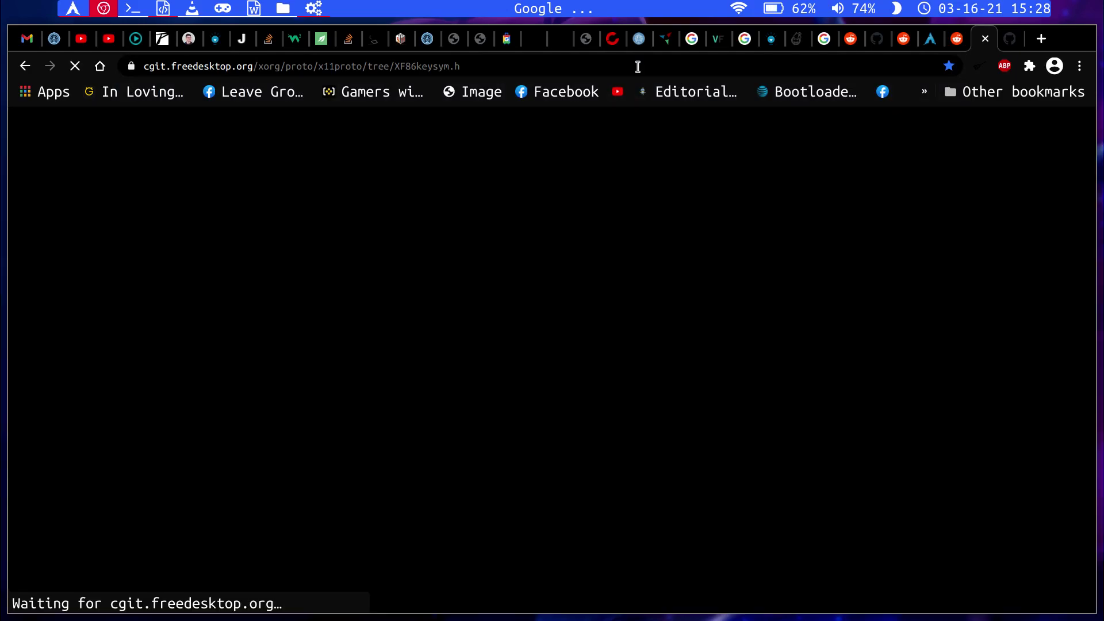
- Highlight XF86XK_MonBrightnessUp on the page, then return to nano on workspace 1
scroll(422, 349, "down", 1)
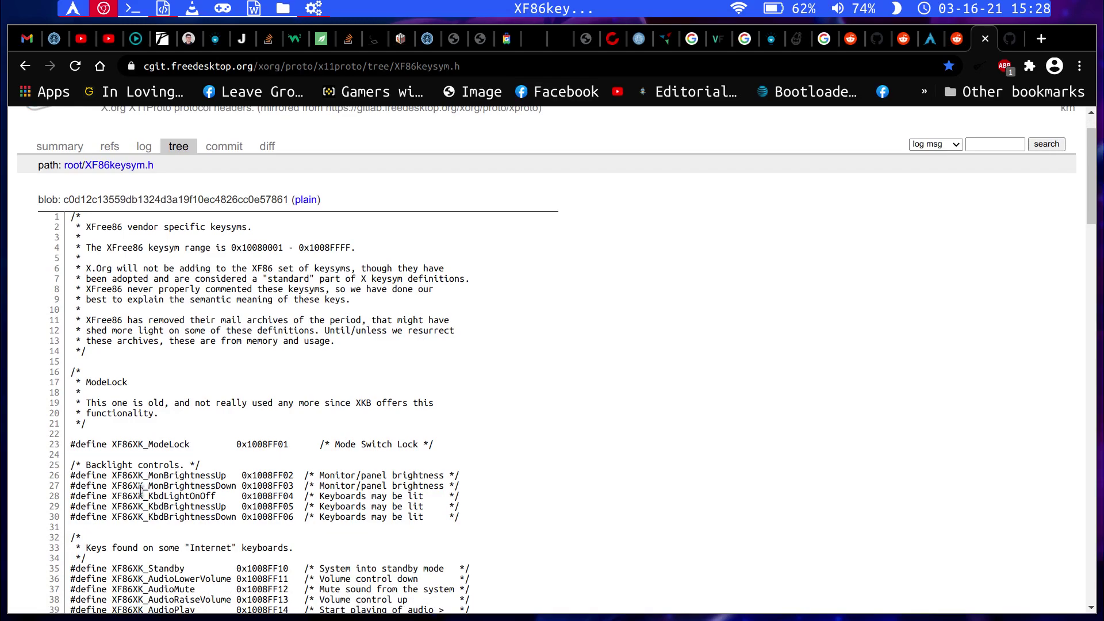
scroll(136, 471, "down", 3)
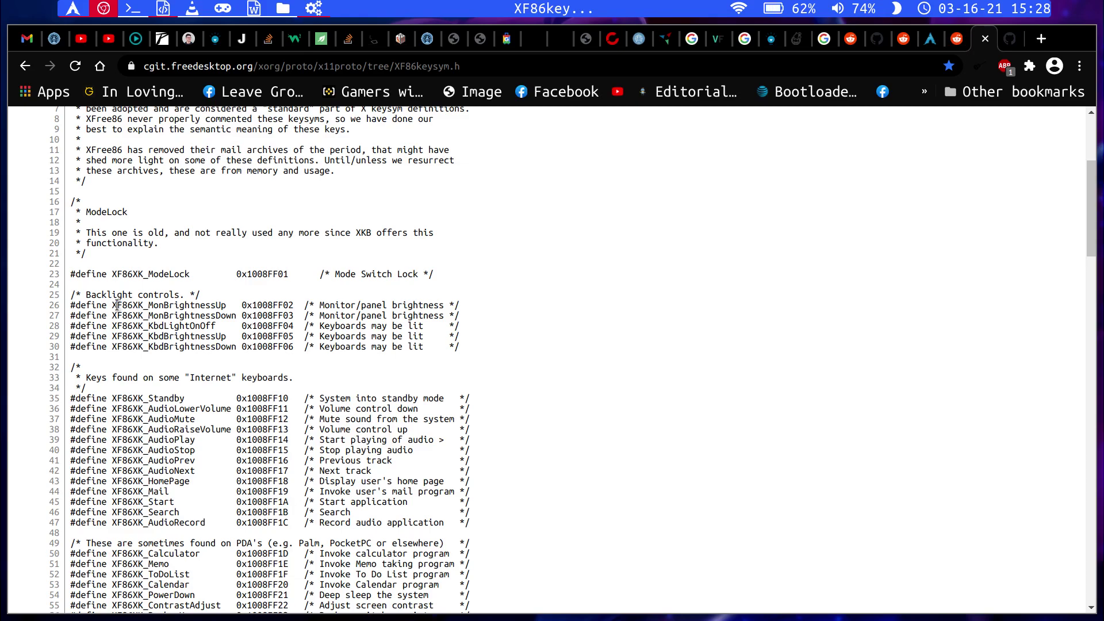
left_click_drag(112, 305, 231, 302)
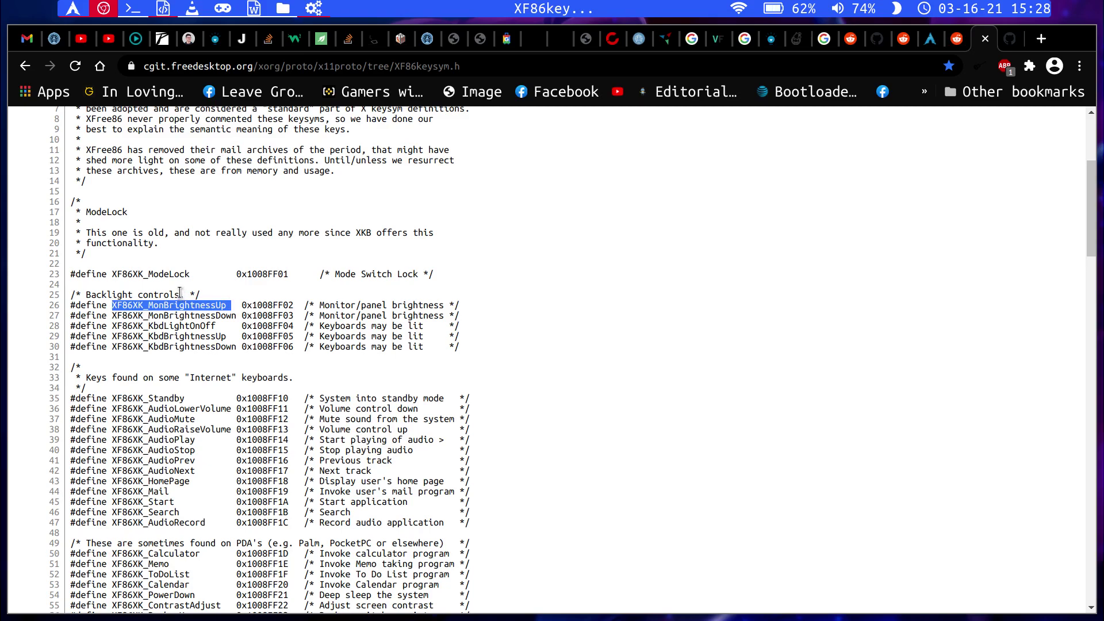
key("super+1")
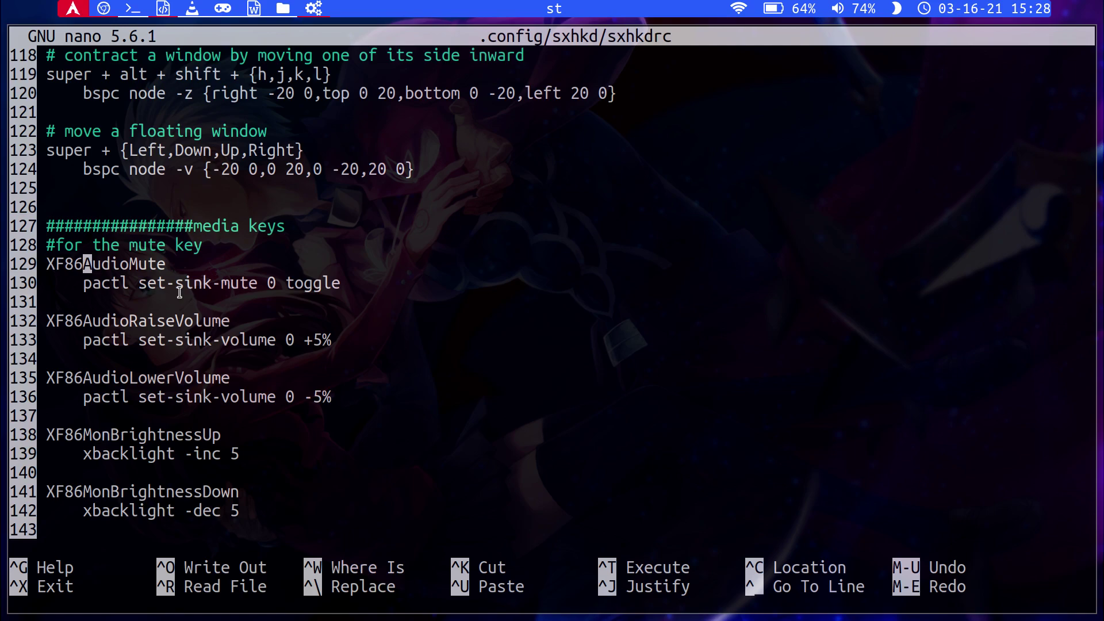
- Exit sxhkdrc and open .config/bspwm/bspwmrc in nano by editing the recalled command
key("Down")
key("Down")
key("Down")
key("Down")
key("Down")
key("Down")
key("Down")
key("Down")
key("Down")
key("Down")
key("Down")
key("Down")
key("Down")
key("Down")
key("ctrl+x")
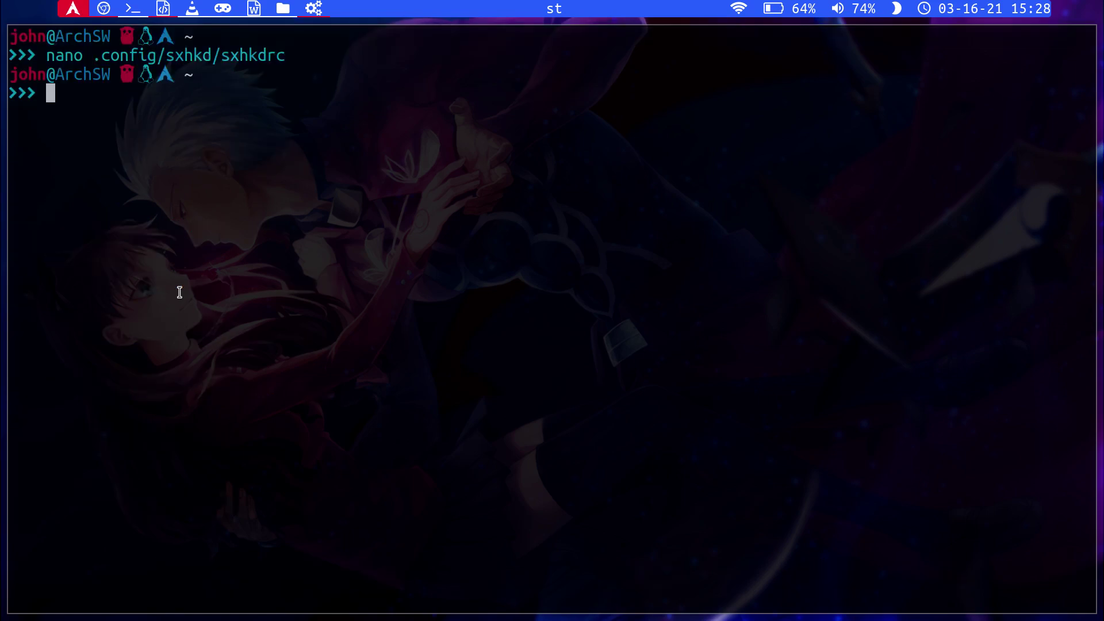
type("nano .sources/dwm/config.h")
key("Up")
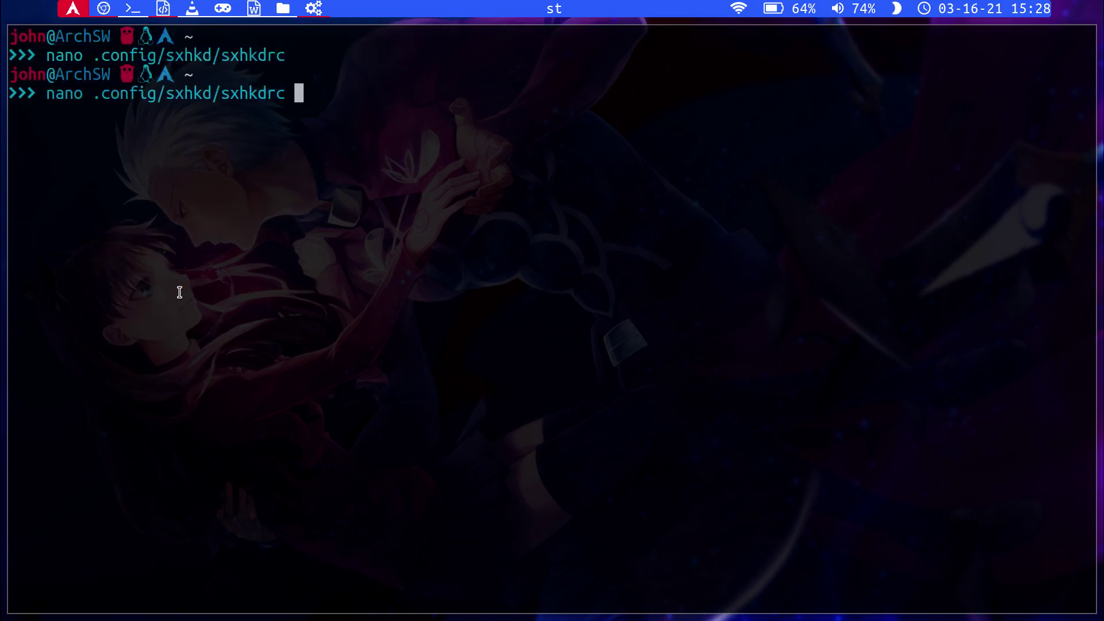
key("BackSpace")
key("BackSpace")
key("BackSpace")
key("BackSpace")
key("BackSpace")
key("BackSpace")
key("BackSpace")
key("BackSpace")
key("BackSpace")
key("BackSpace")
key("BackSpace")
key("BackSpace")
key("BackSpace")
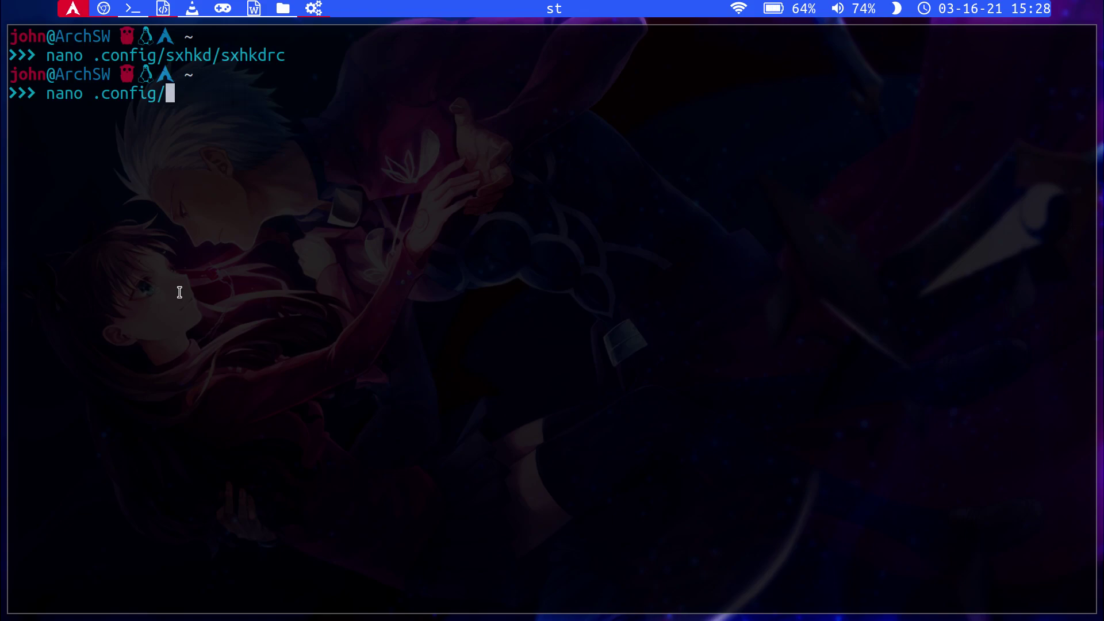
type("bspwm/")
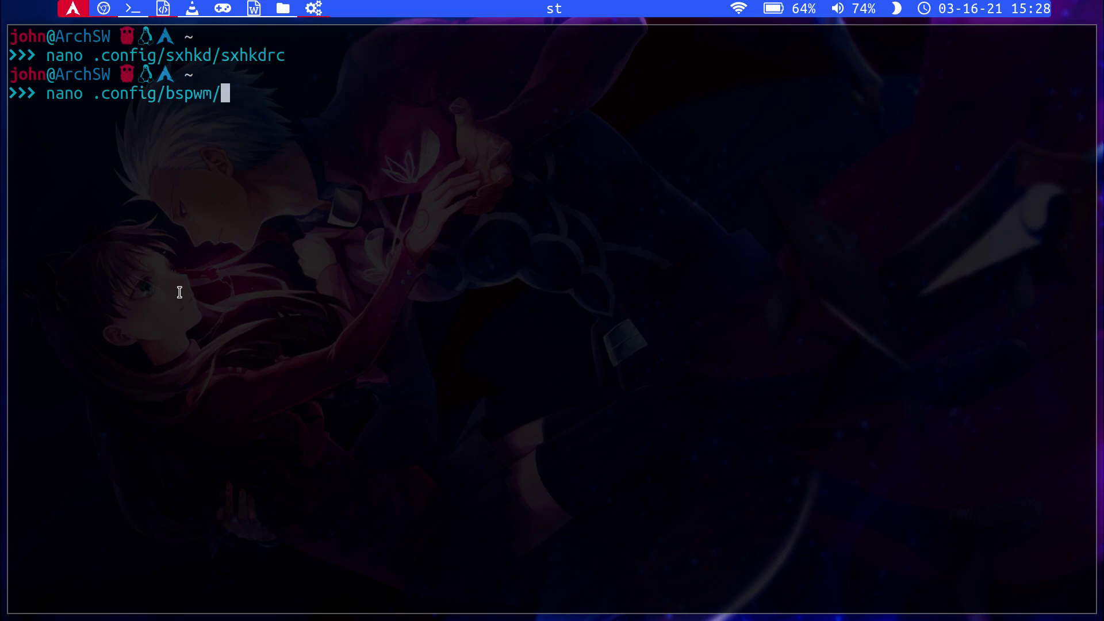
key("Tab")
key("Return")
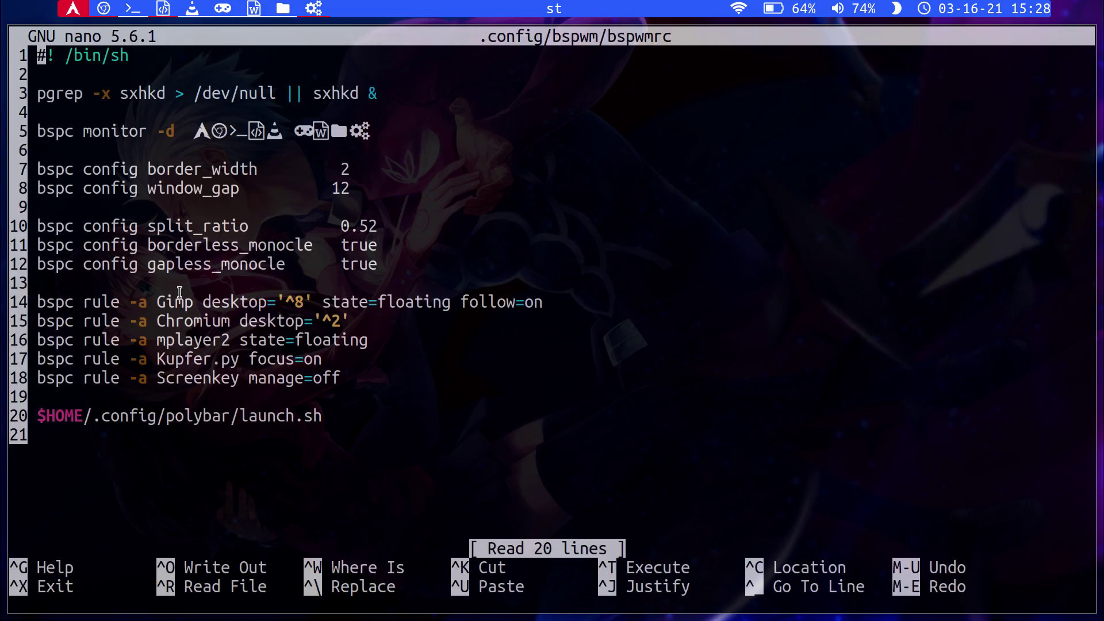
- Review bspwmrc's monitor desktops, border_width and polybar launch lines, then exit nano
key("Down")
key("Down")
key("Down")
key("Down")
key("Right")
key("Right")
key("Right")
key("Right")
key("Right")
key("Right")
key("Right")
key("Right")
key("Right")
key("Right")
key("Right")
key("Right")
key("Right")
key("Right")
key("Right")
key("Right")
key("Right")
key("Right")
key("Right")
key("Right")
key("Right")
key("Right")
key("Right")
key("Right")
key("Right")
key("Right")
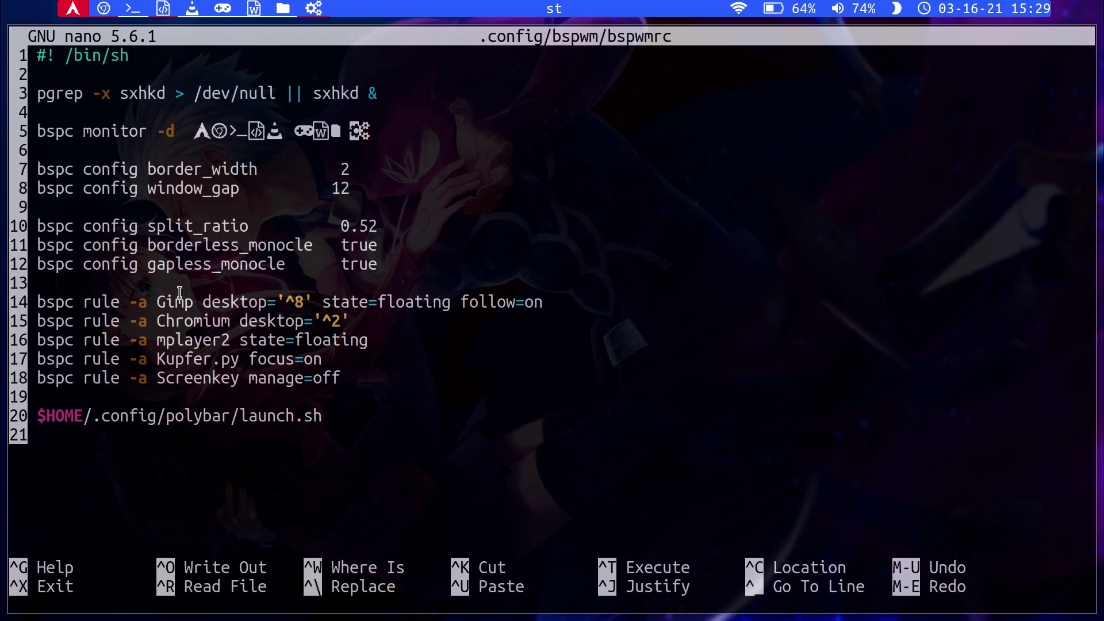
key("Right")
key("Left")
key("Left")
key("Left")
key("Left")
key("Left")
key("Left")
key("Left")
key("Left")
key("Left")
key("Left")
key("Left")
key("Left")
key("Left")
key("Left")
key("Left")
key("Left")
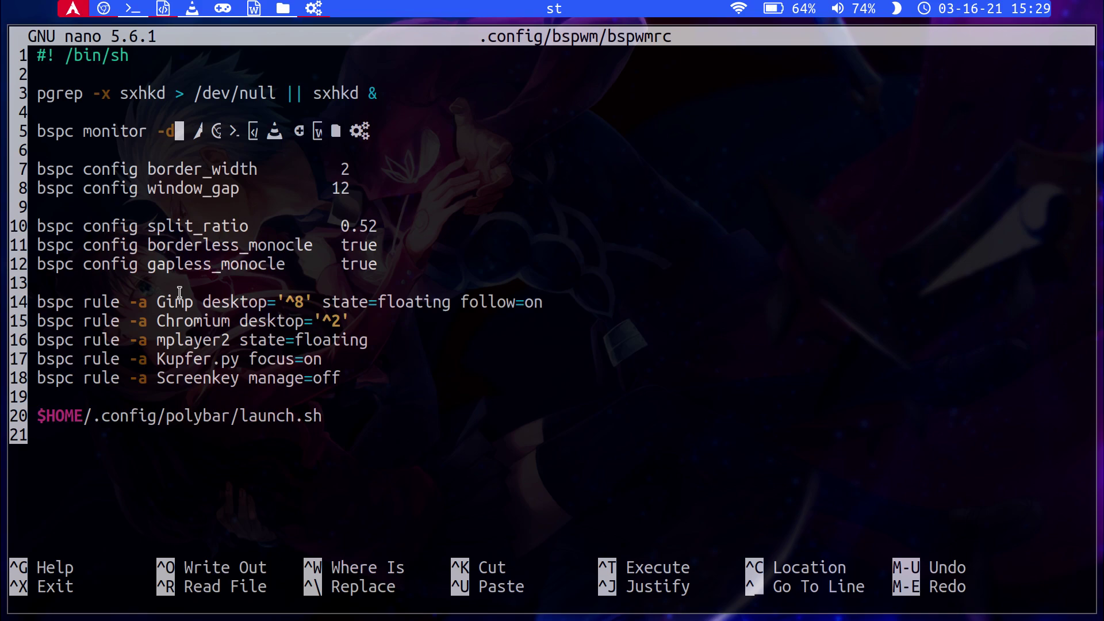
key("Down")
key("Down")
key("Down")
key("Down")
key("Down")
key("Down")
key("Down")
key("Down")
key("Down")
key("Down")
key("Down")
key("Down")
key("Down")
key("Down")
key("Down")
key("Right")
key("Right")
key("Right")
key("Right")
key("Right")
key("Right")
key("Right")
key("Right")
key("Right")
key("Right")
key("Right")
key("Right")
key("Left")
key("Left")
key("Left")
key("Left")
key("Left")
key("Left")
key("Left")
key("Left")
key("Left")
key("Left")
key("Left")
key("Left")
key("ctrl+x")
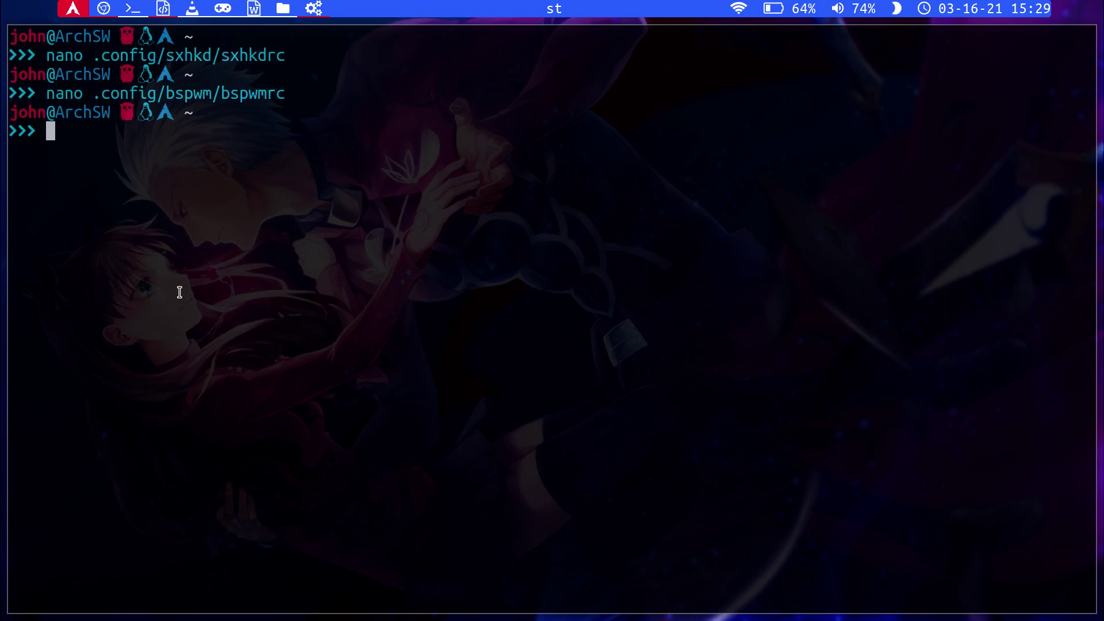
- Return to the home directory with cd .. and cd, and clear the screen
type("cd ..")
key("Return")
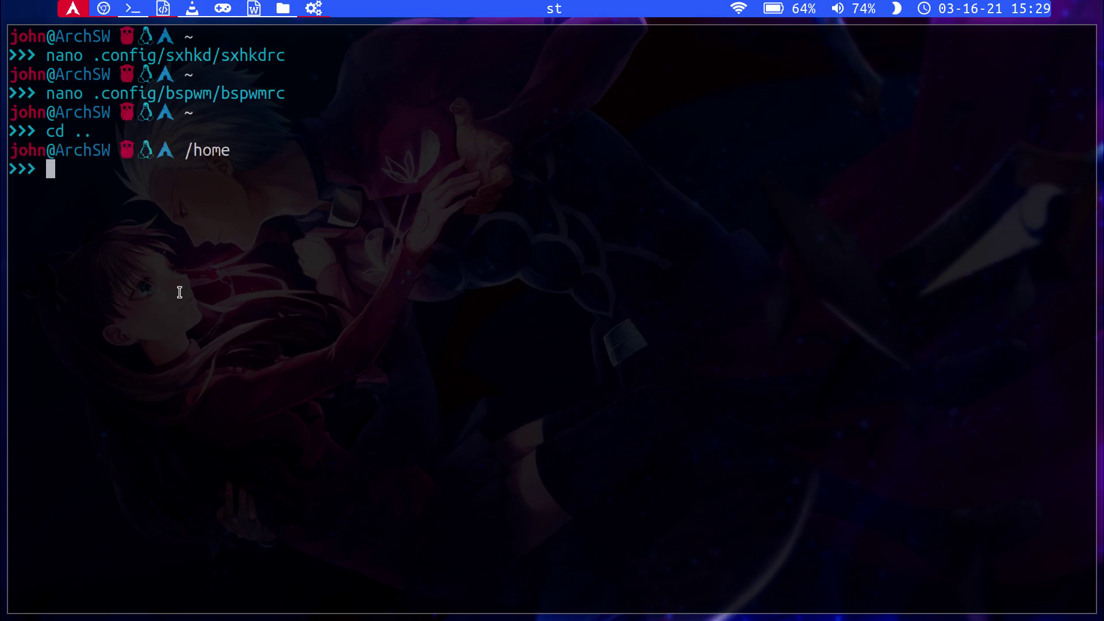
type("cd")
key("Return")
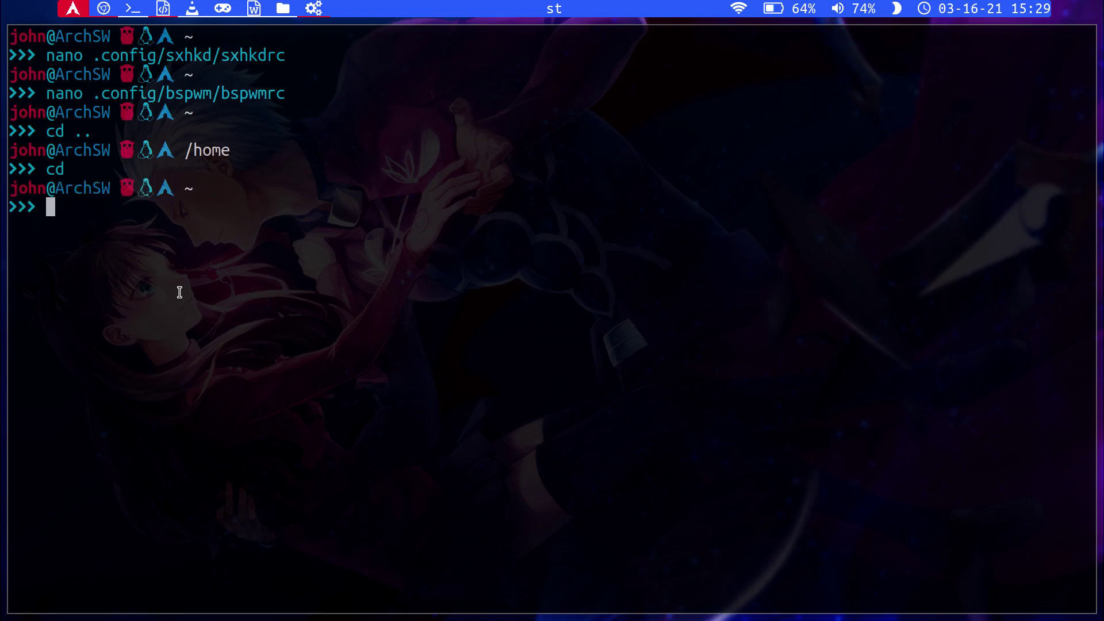
key("ctrl+l")
- Enter ~/.config/polybar, list its files, run chmod +x launch.sh, and clear the screen
type("cd .config/")
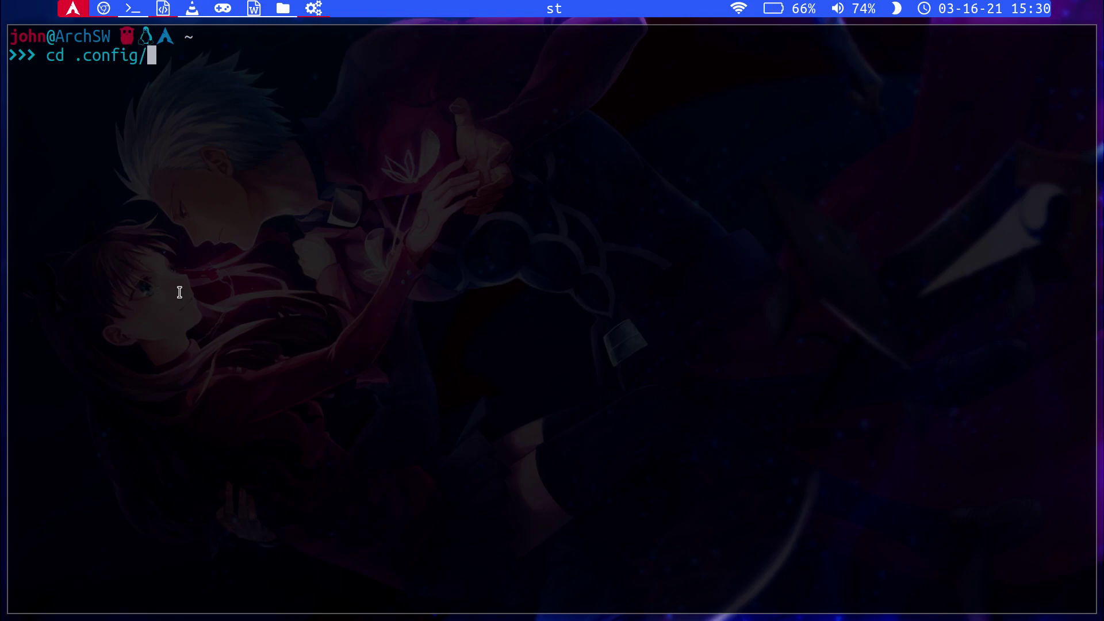
type("pol")
key("Tab")
key("Return")
type("ls")
key("Return")
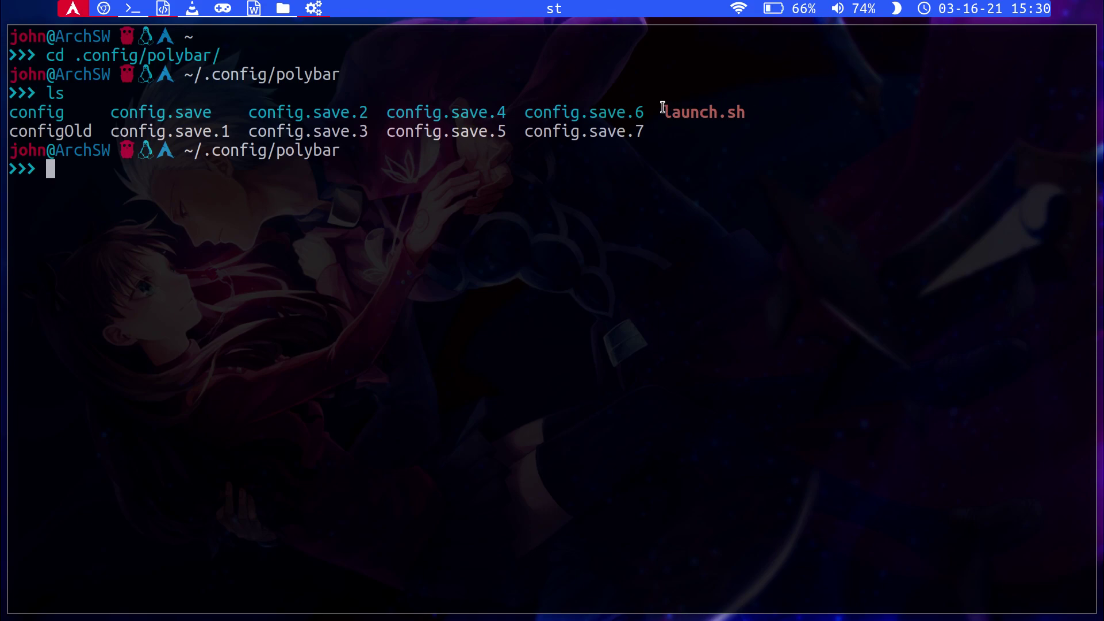
type("chmod +x ")
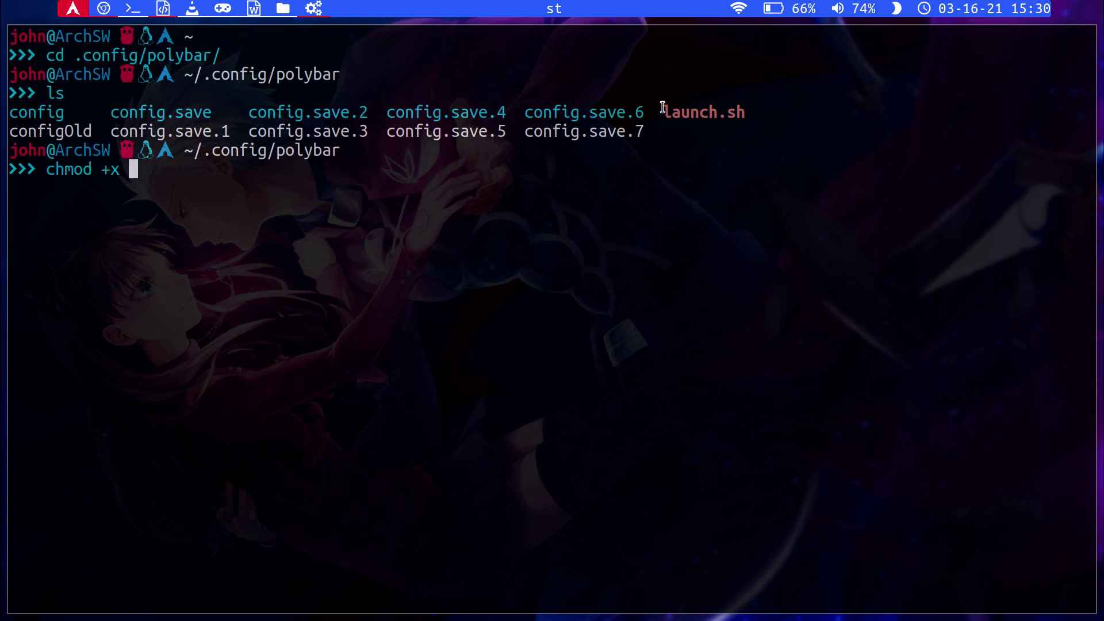
type("launch.sh")
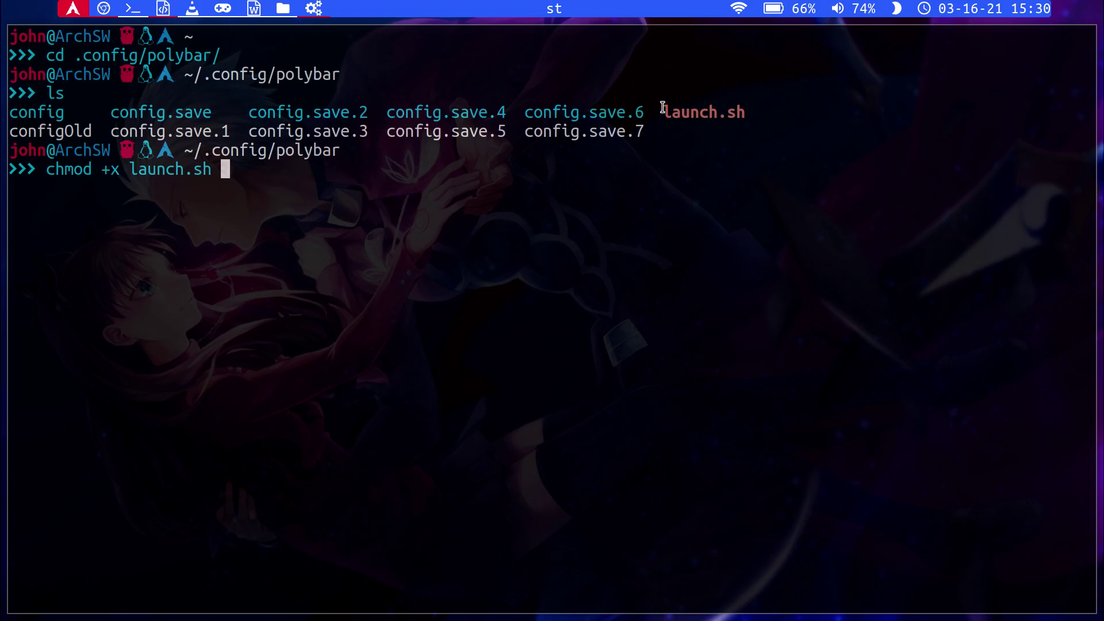
key("Return")
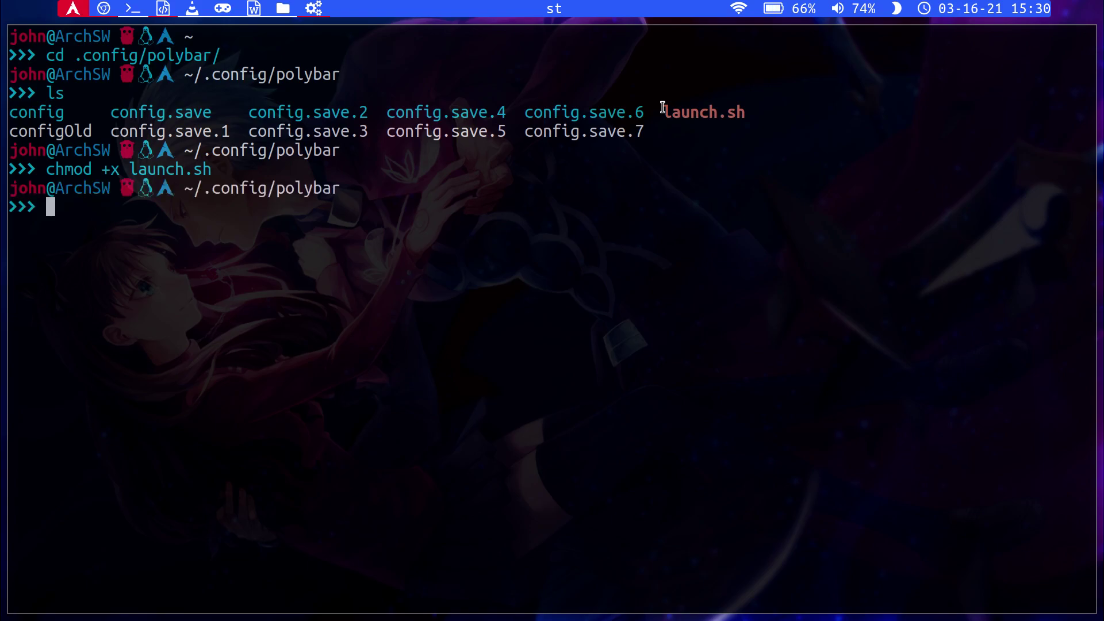
key("ctrl+l")
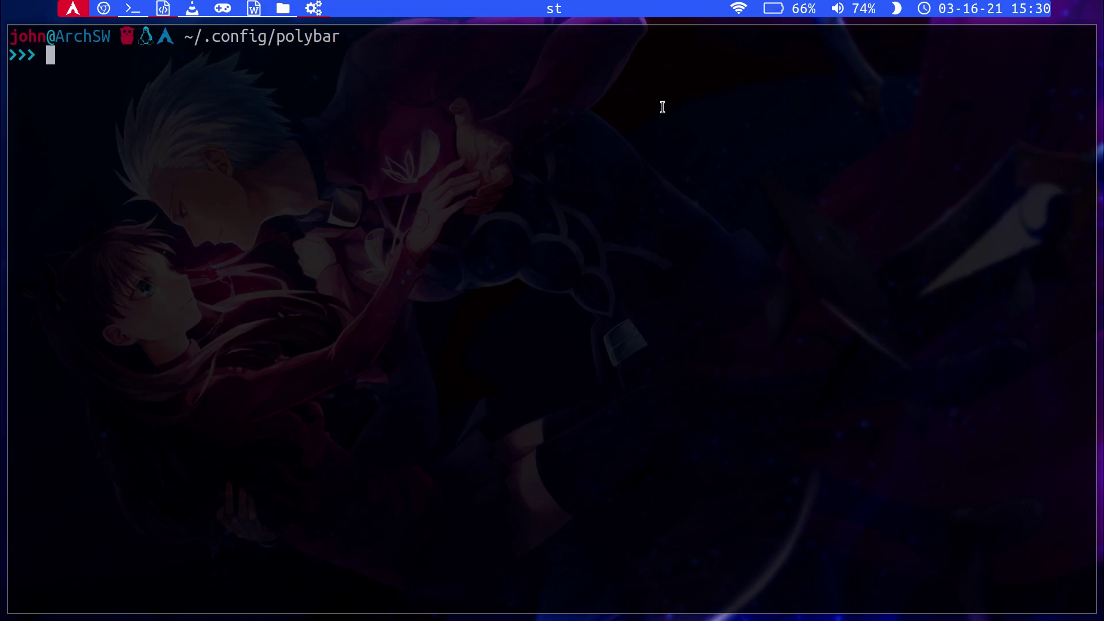
- Open and close an extra terminal, then switch to workspace 3 with Geany's polybar config
key("super+Return")
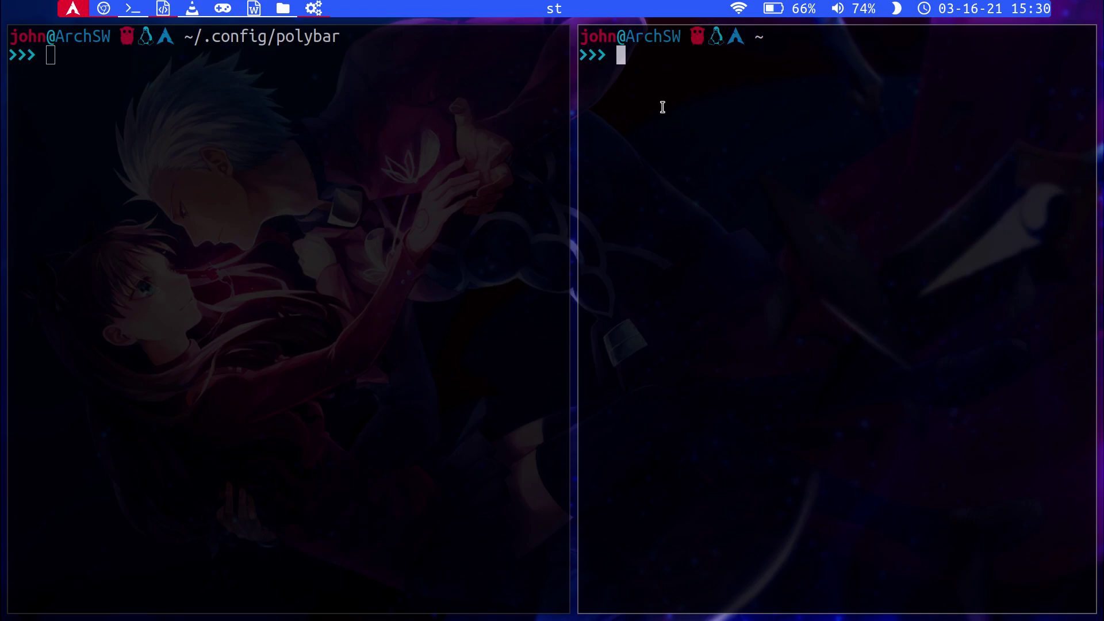
key("ctrl+d")
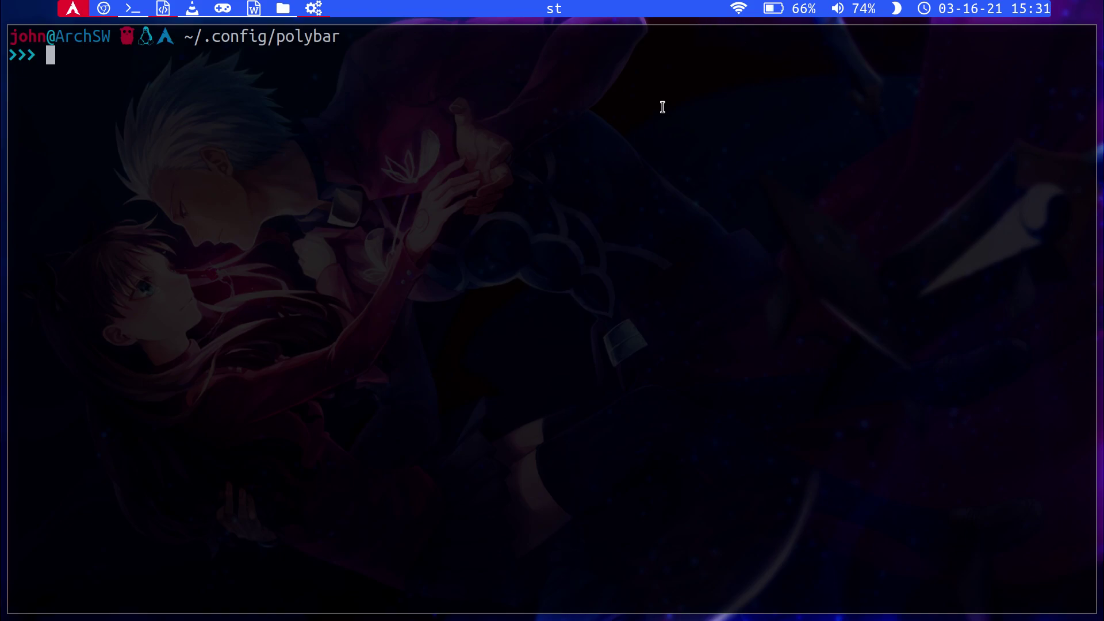
key("super+3")
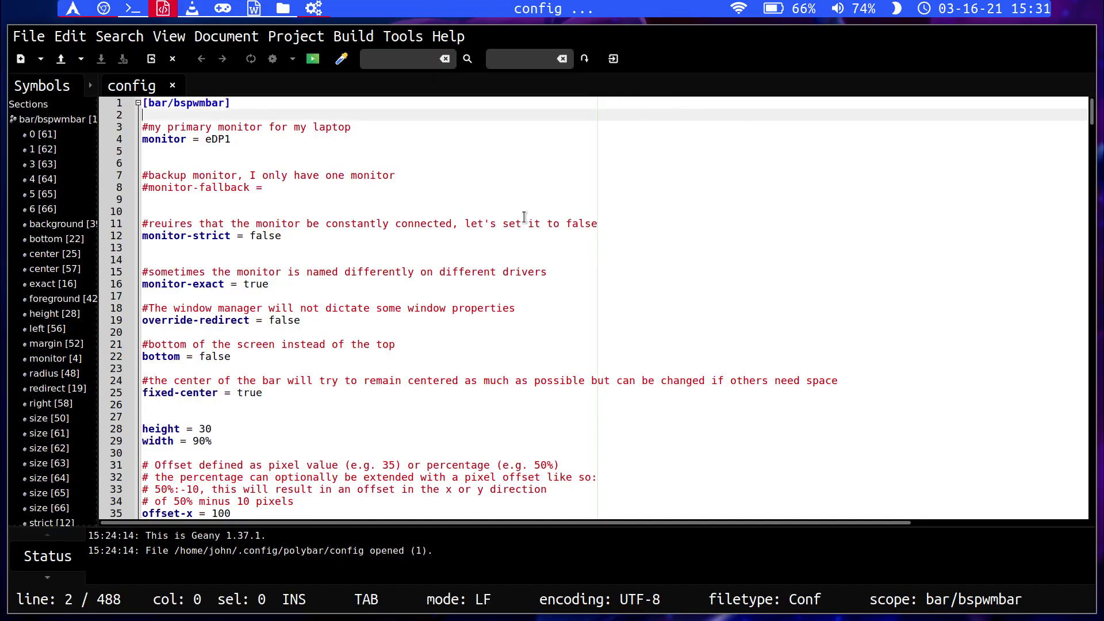
- Move through the monitor, monitor-strict, monitor-exact and override-redirect settings
key("Down")
key("Down")
key("Down")
key("Down")
key("Down")
key("Down")
key("Down")
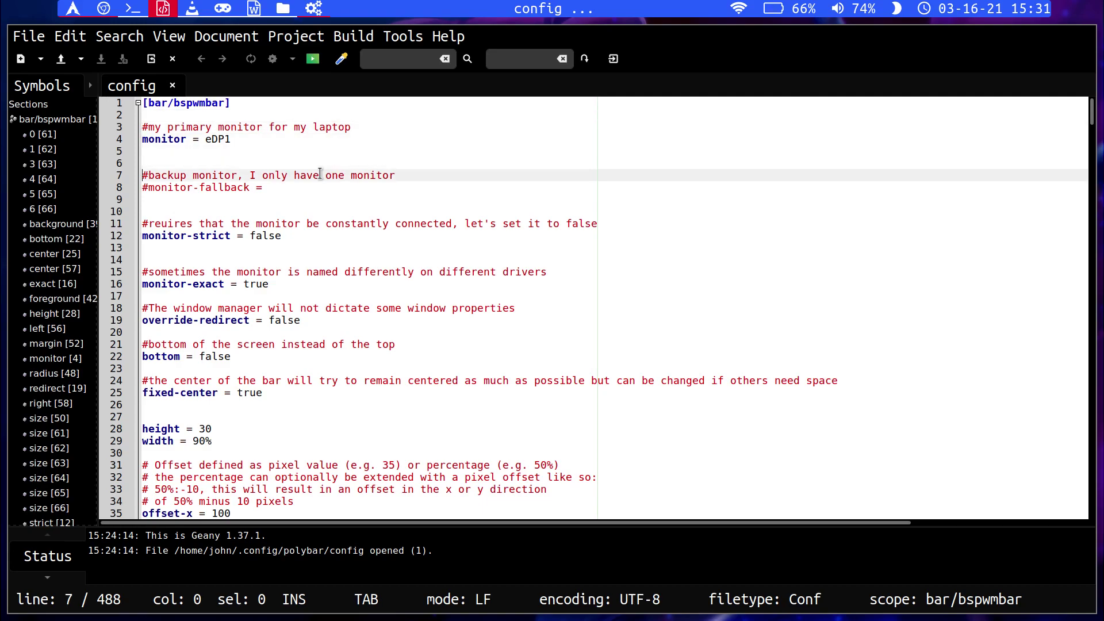
key("Down")
key("Down")
key("Down")
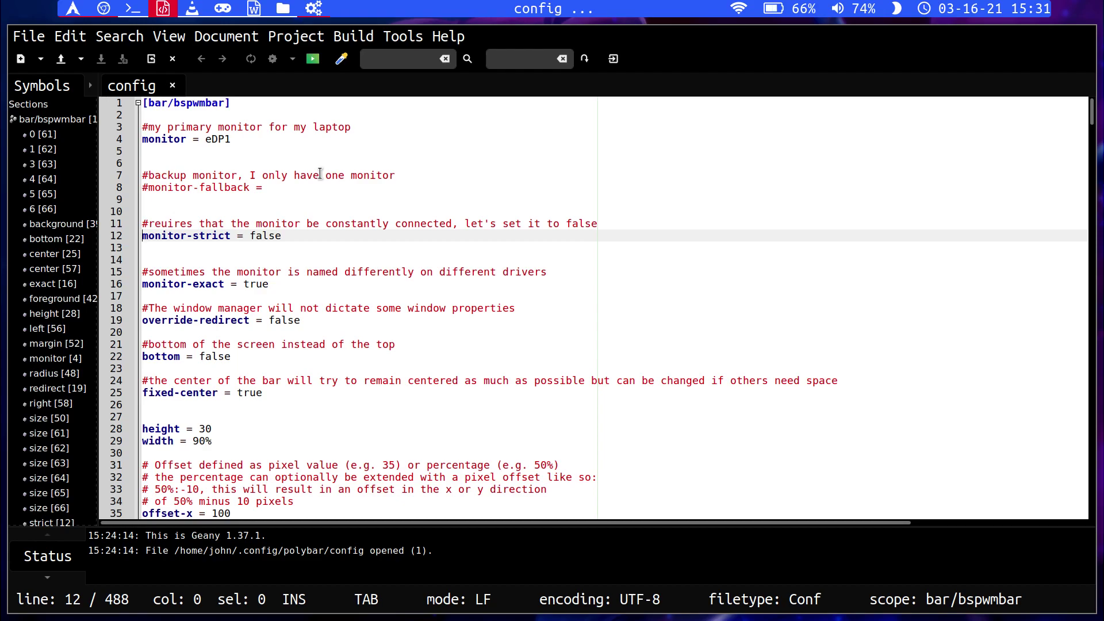
key("Down")
key("Down")
key("Down")
key("Down")
key("Down")
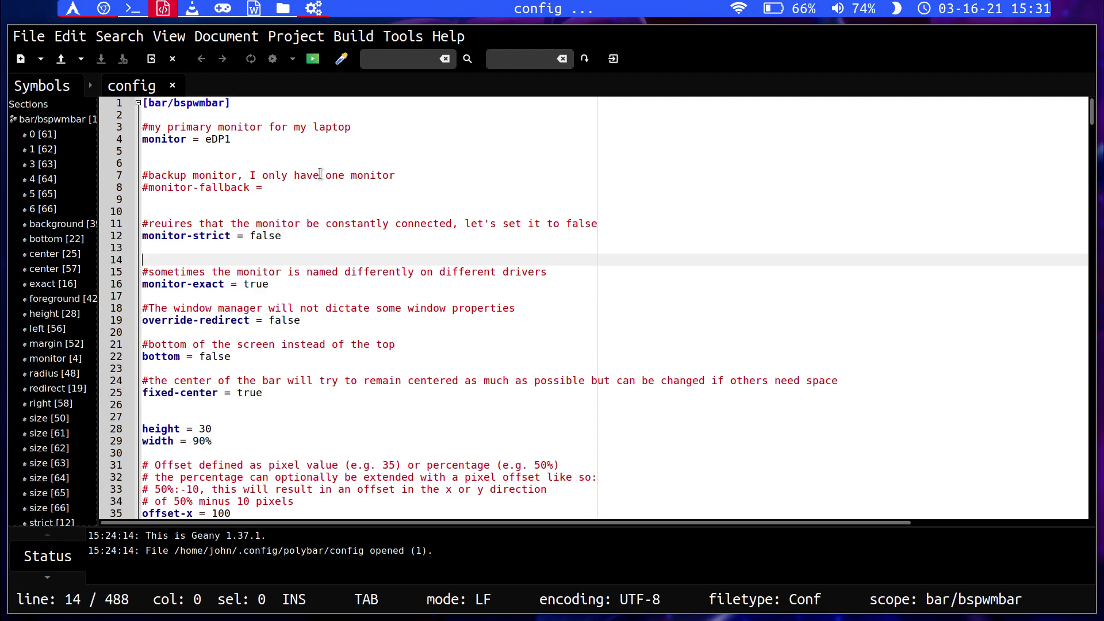
key("Up")
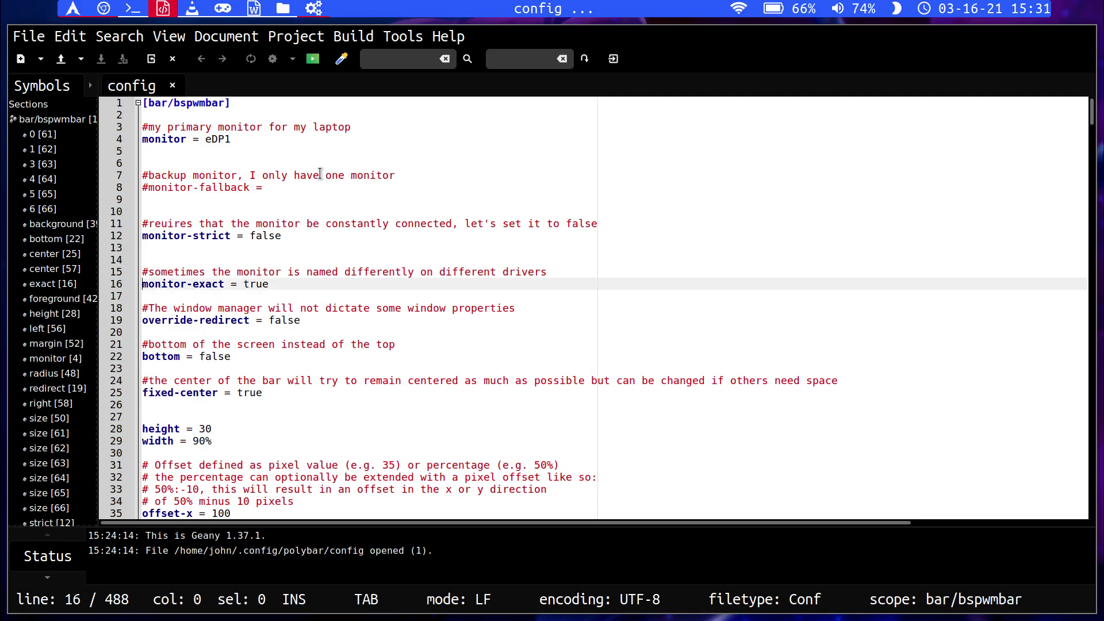
key("Down")
key("Up")
key("Down")
key("Down")
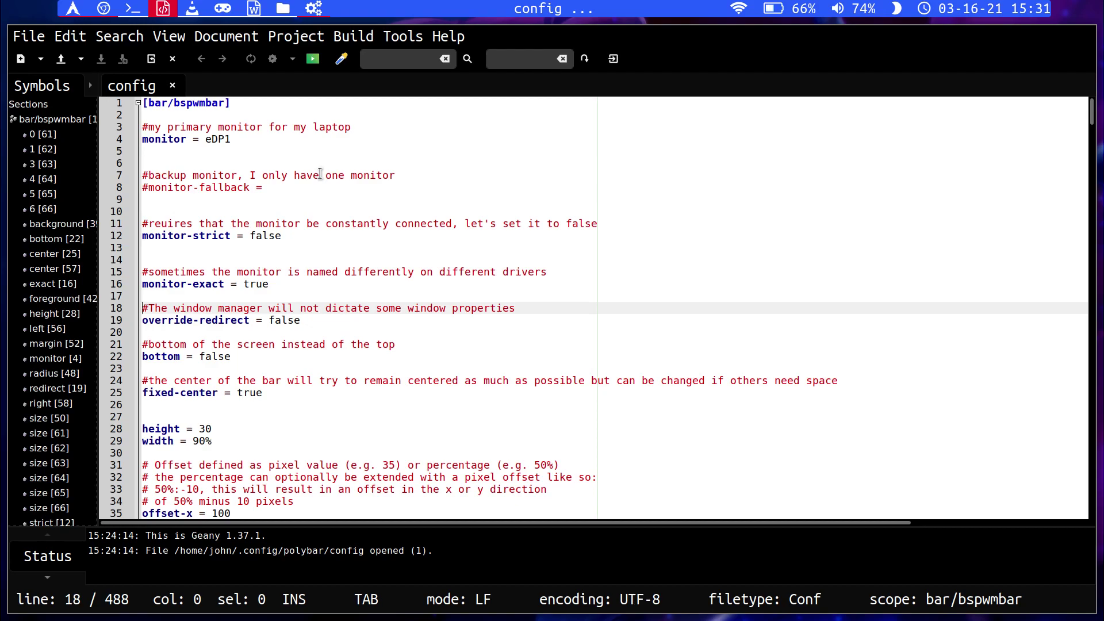
key("Down")
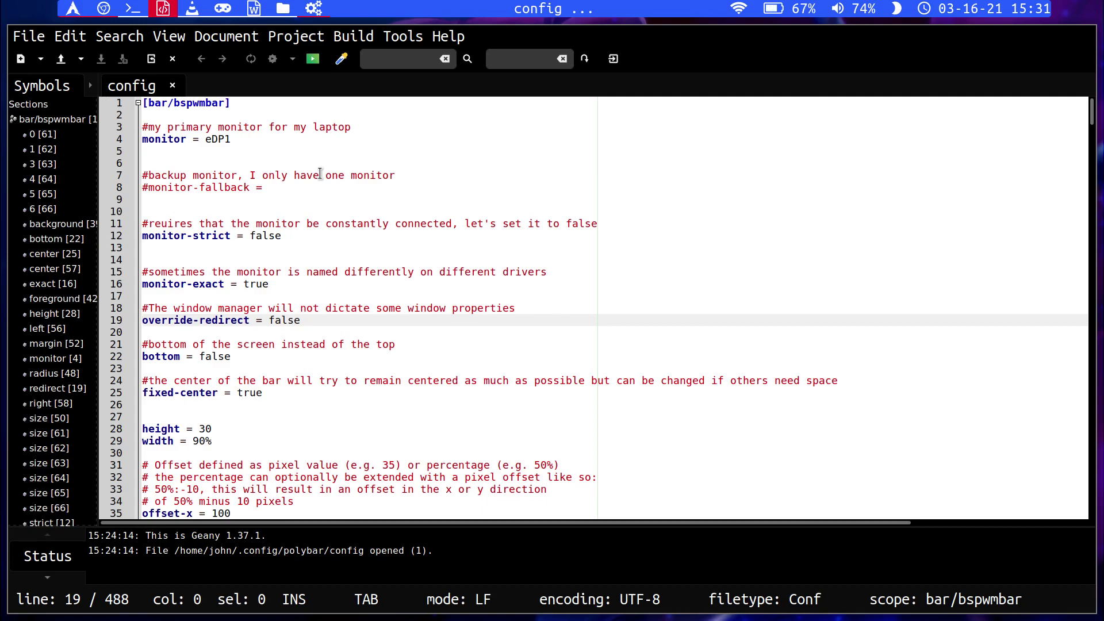
key("Down")
key("Down")
key("Down")
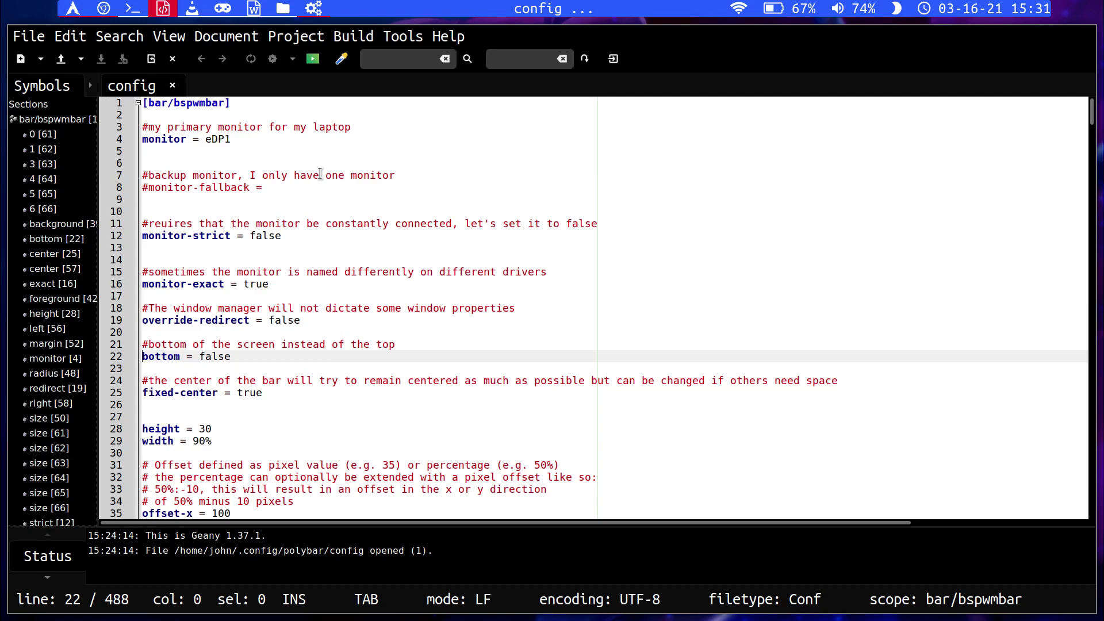
- Continue past fixed-center to the offset comments above offset-x = 100 and offset-y = 0
key("Down")
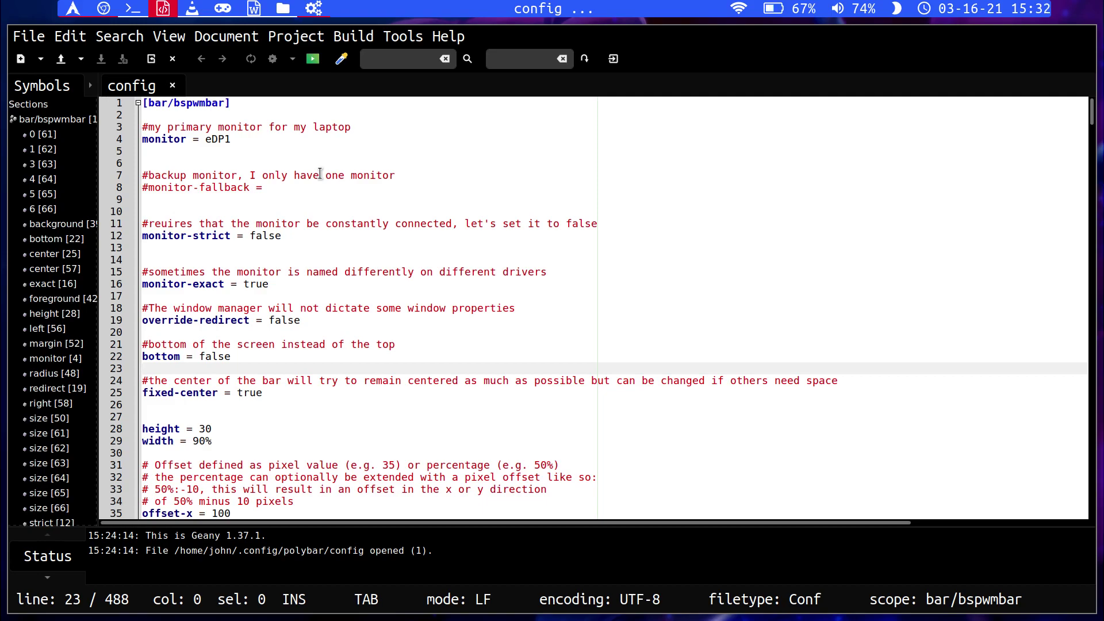
key("Down")
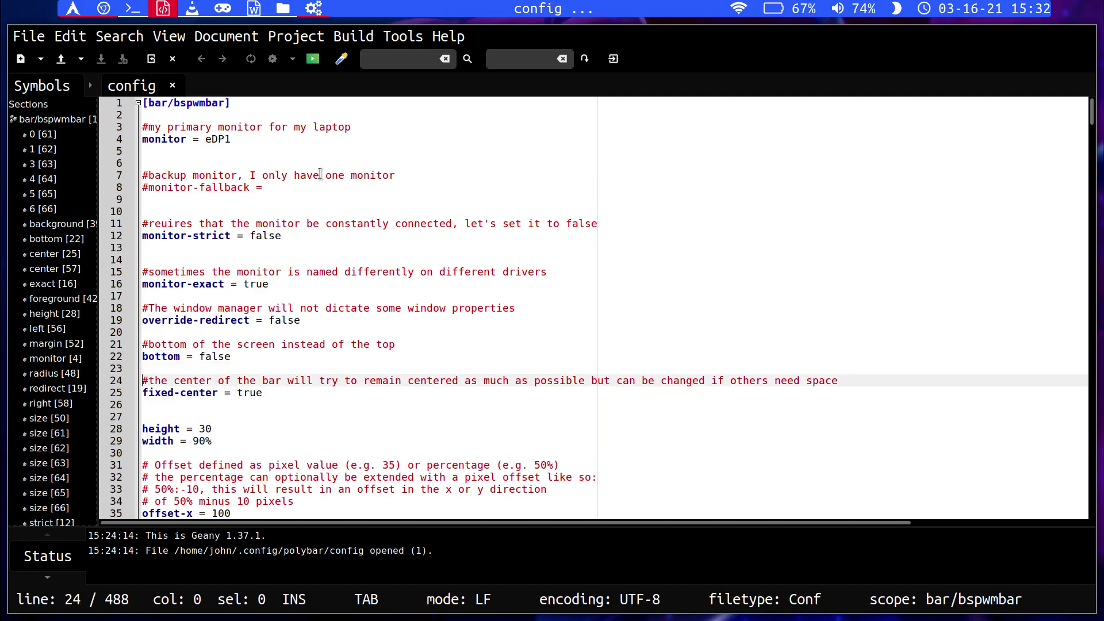
key("Down")
key("Down")
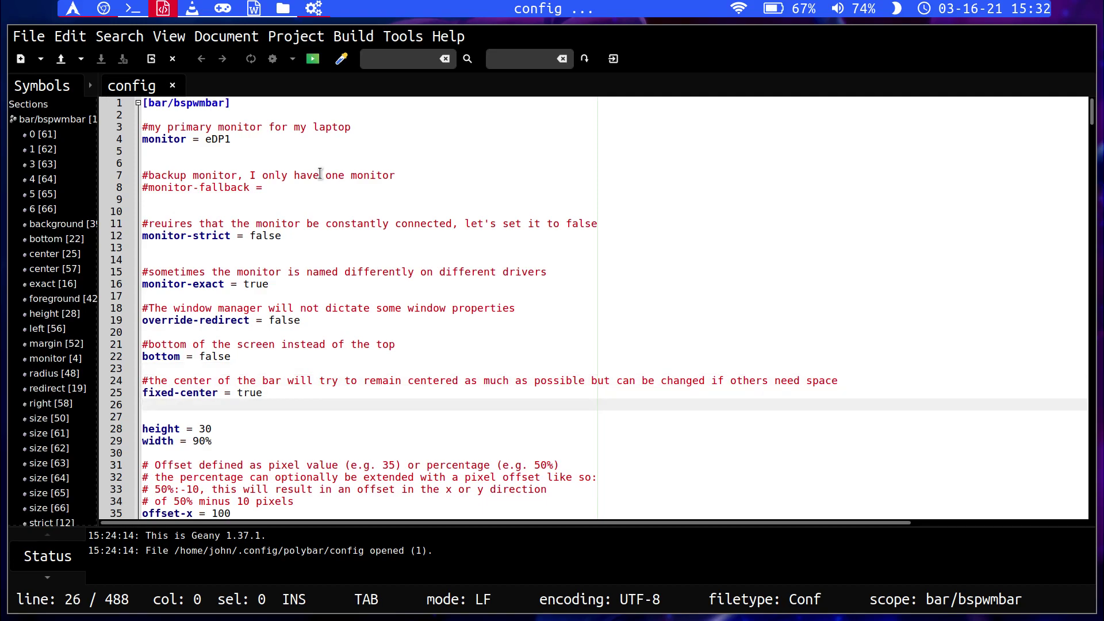
key("Down")
key("Down")
key("Down")
key("Down")
key("Down")
key("Down")
key("Down")
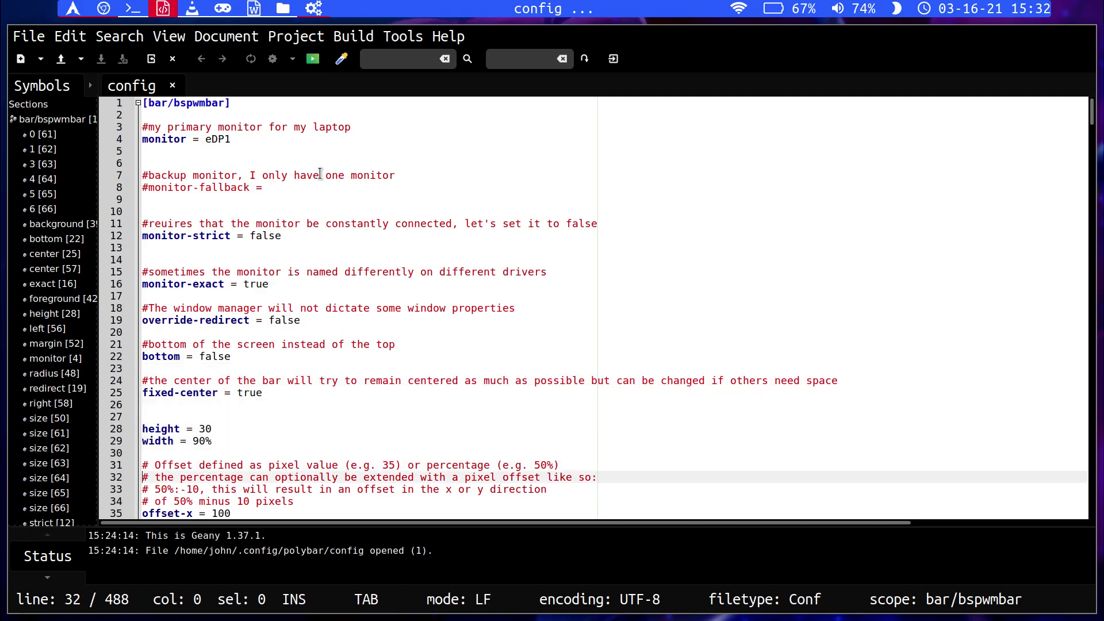
key("Down")
key("Down")
key("Down")
key("Down")
key("Down")
key("Down")
- Step through the width = 90% and offset-x = 100 lines around line 30
key("Up")
key("Up")
key("Up")
key("Up")
key("Up")
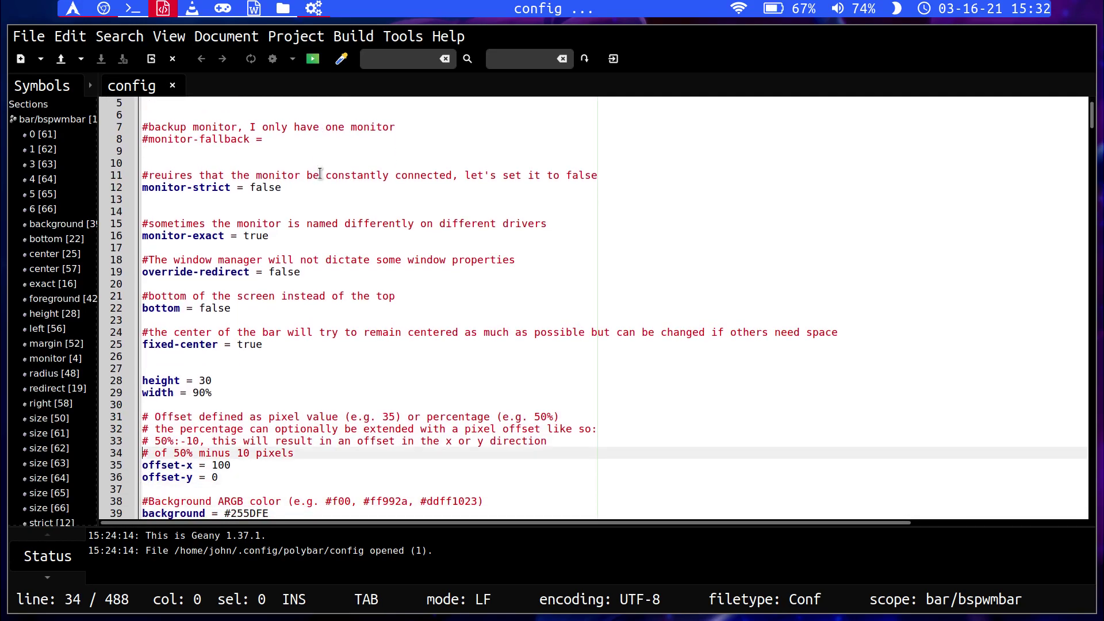
key("Down")
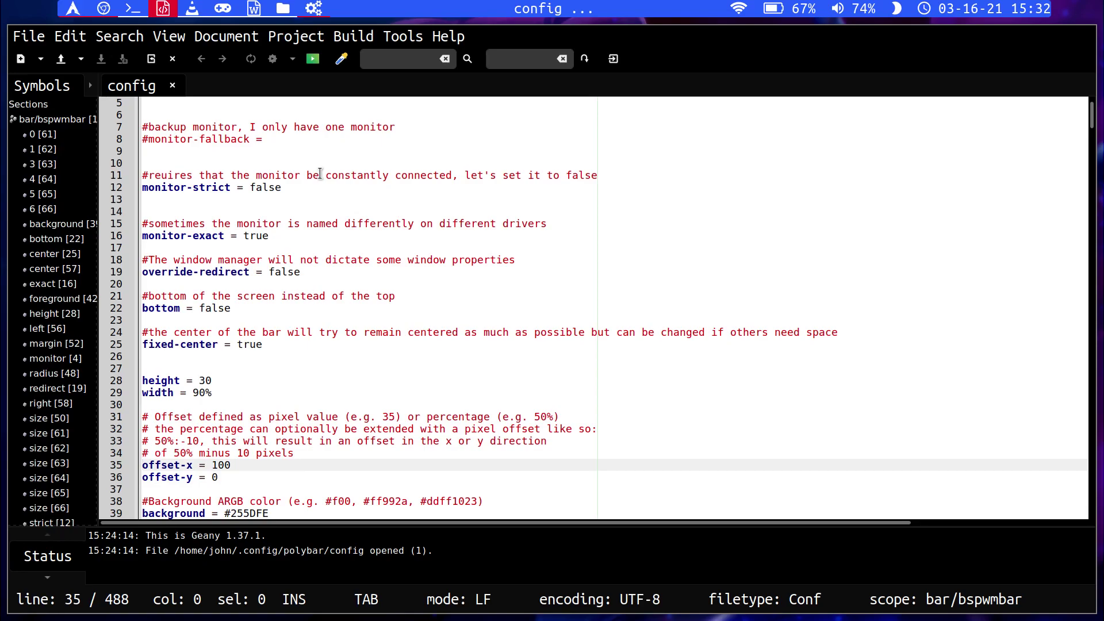
key("Down")
key("Up")
key("Up")
key("Up")
key("Up")
key("Up")
key("Up")
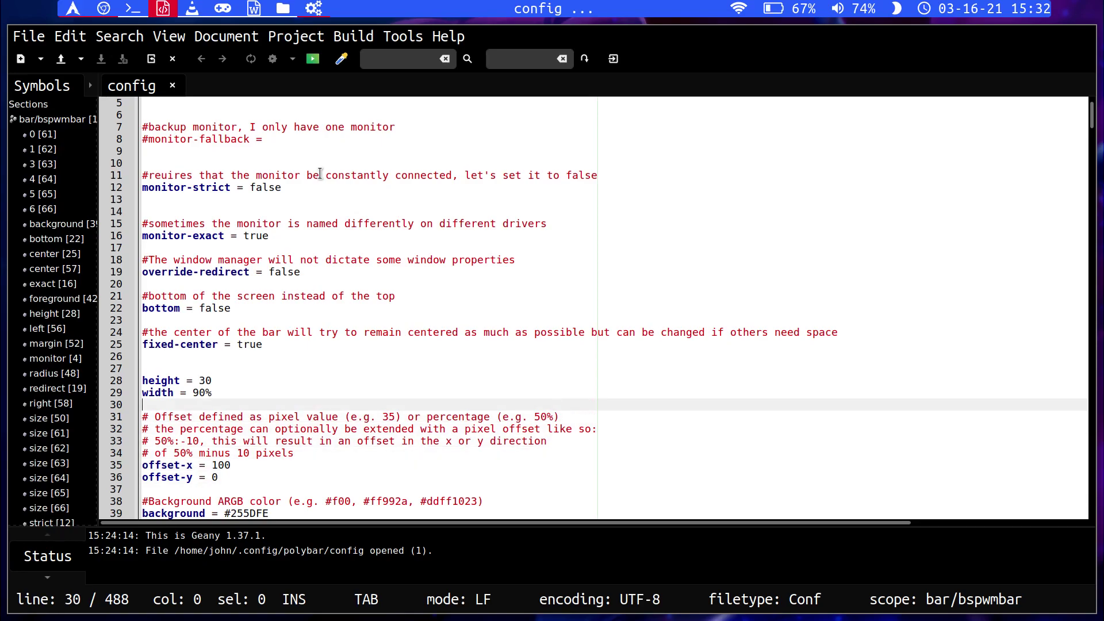
key("Up")
key("Down")
- Go over the background gradient lines down to line-size = 2, bringing the module lists into view
key("Down")
key("Down")
key("Down")
key("Down")
key("Down")
key("Down")
key("Down")
key("Down")
key("Down")
key("Down")
key("Down")
key("Down")
key("Down")
key("Down")
key("Down")
key("Down")
key("Up")
key("Down")
key("Down")
key("Down")
key("Down")
key("Down")
key("Down")
key("Down")
key("Down")
key("Down")
key("Down")
key("Down")
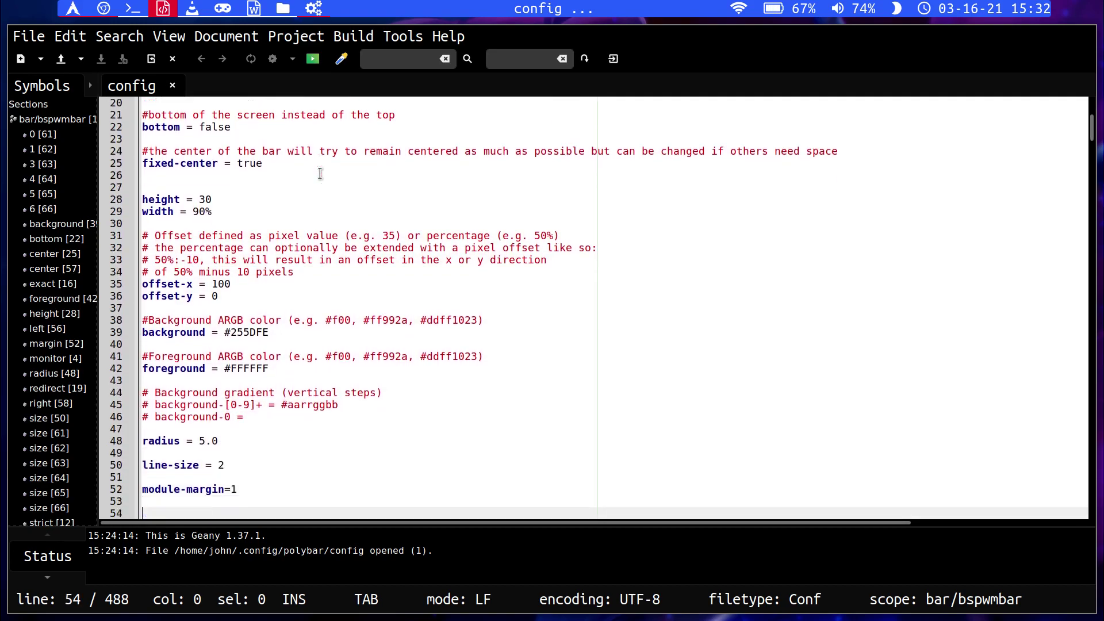
key("Up")
key("Up")
key("Up")
key("Up")
key("Up")
key("Up")
key("Up")
key("Up")
key("Up")
key("Up")
key("Up")
key("Down")
key("Up")
key("Up")
key("Down")
key("Down")
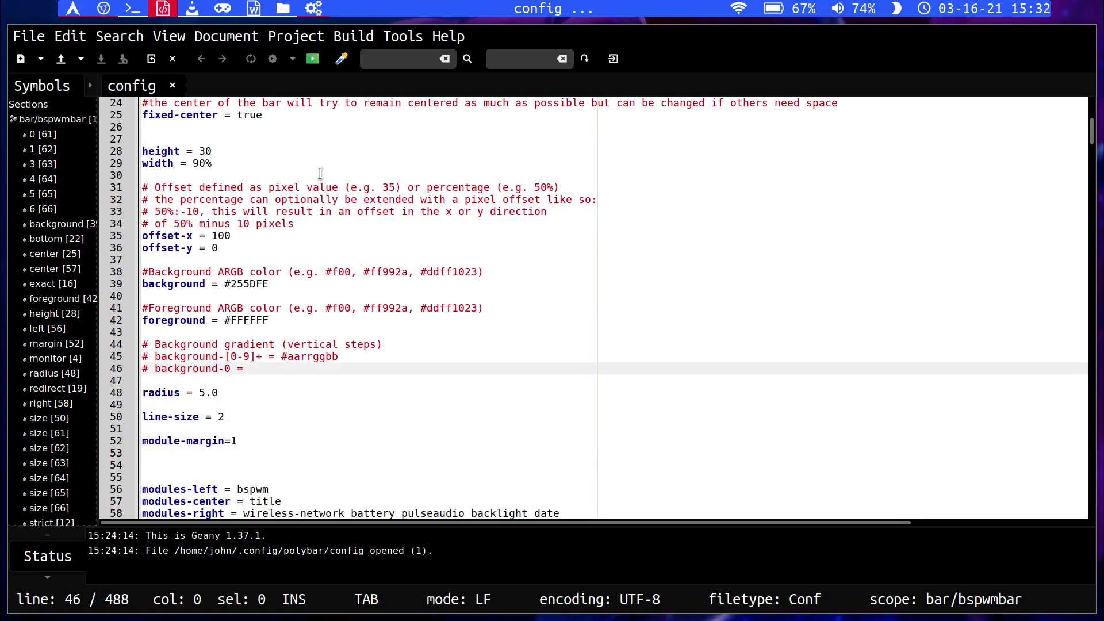
key("Down")
key("Down")
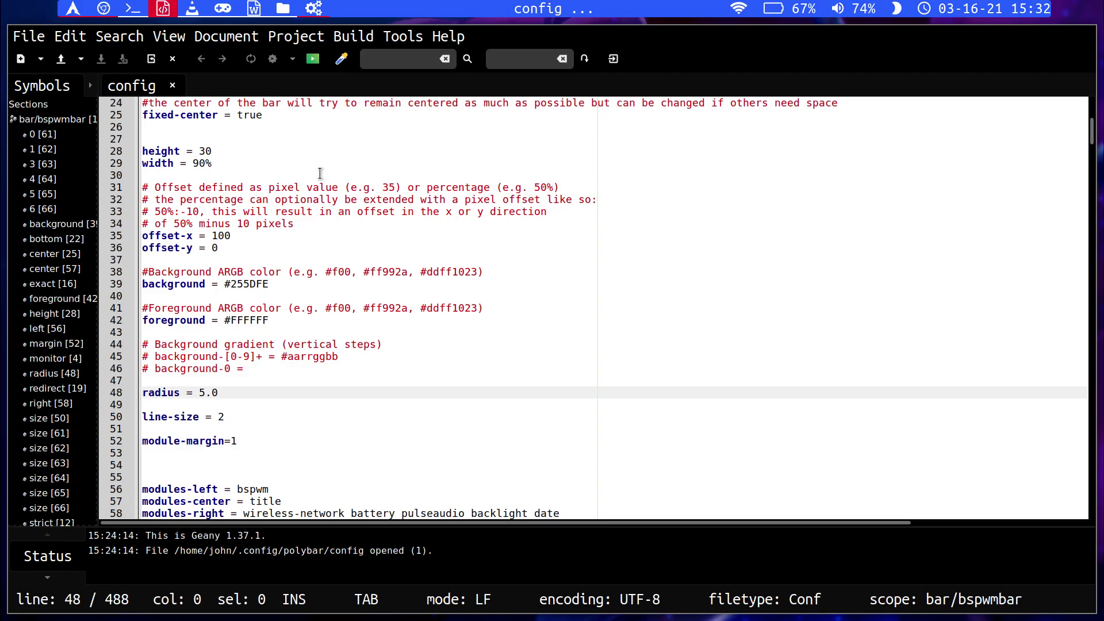
key("Down")
key("Down")
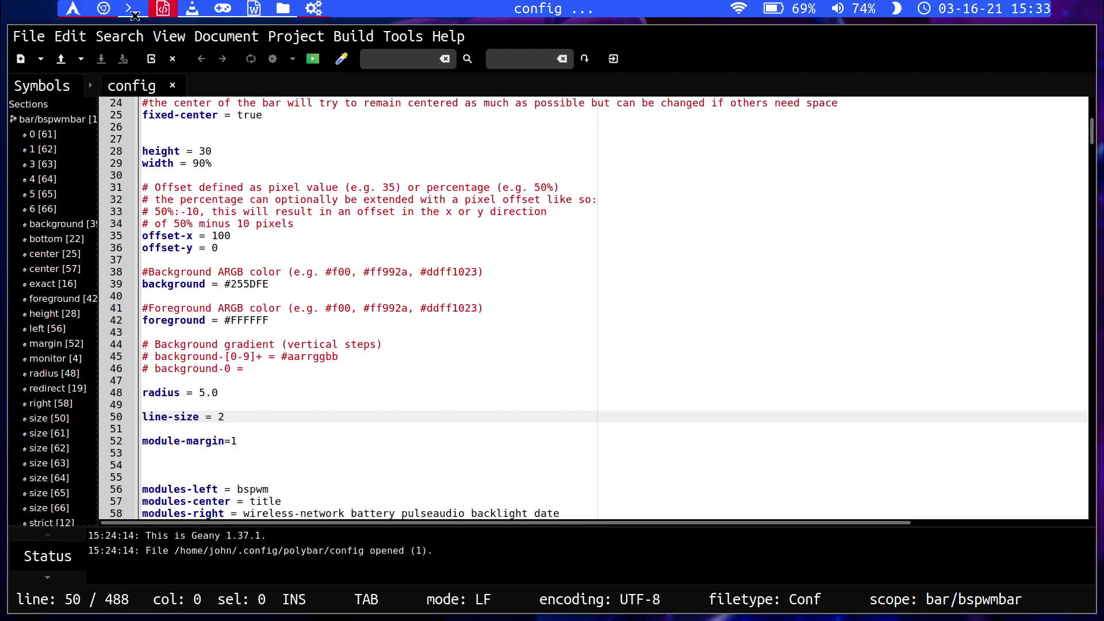
scroll(198, 373, "down", 4)
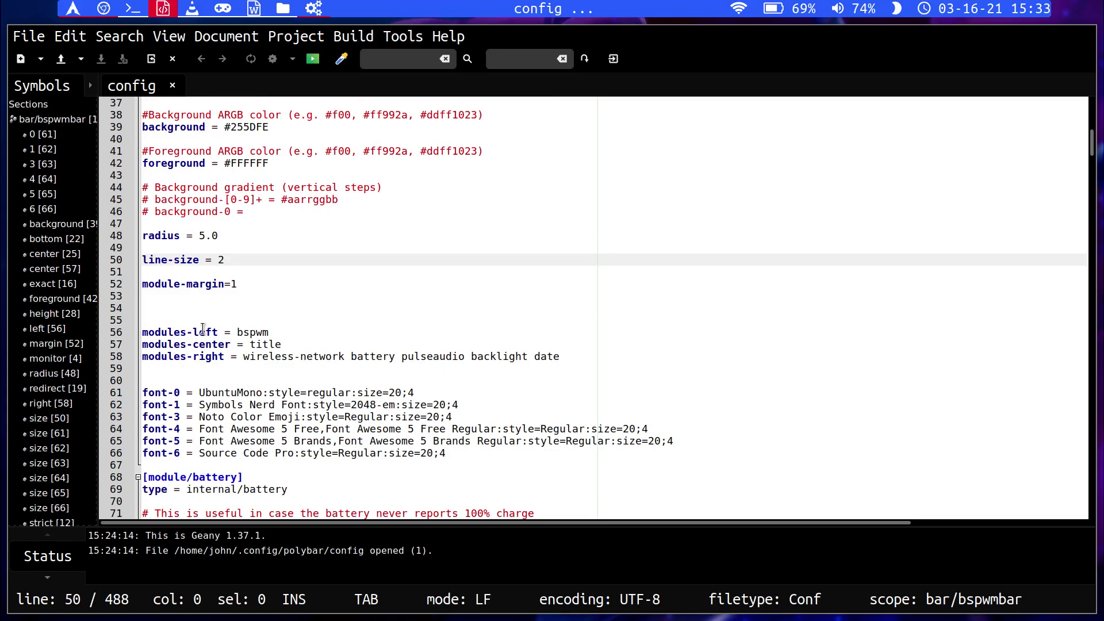
- Point out modules-left, the modules-right list with battery, and the UbuntuMono font-0 through font-6 entries
left_click(203, 329)
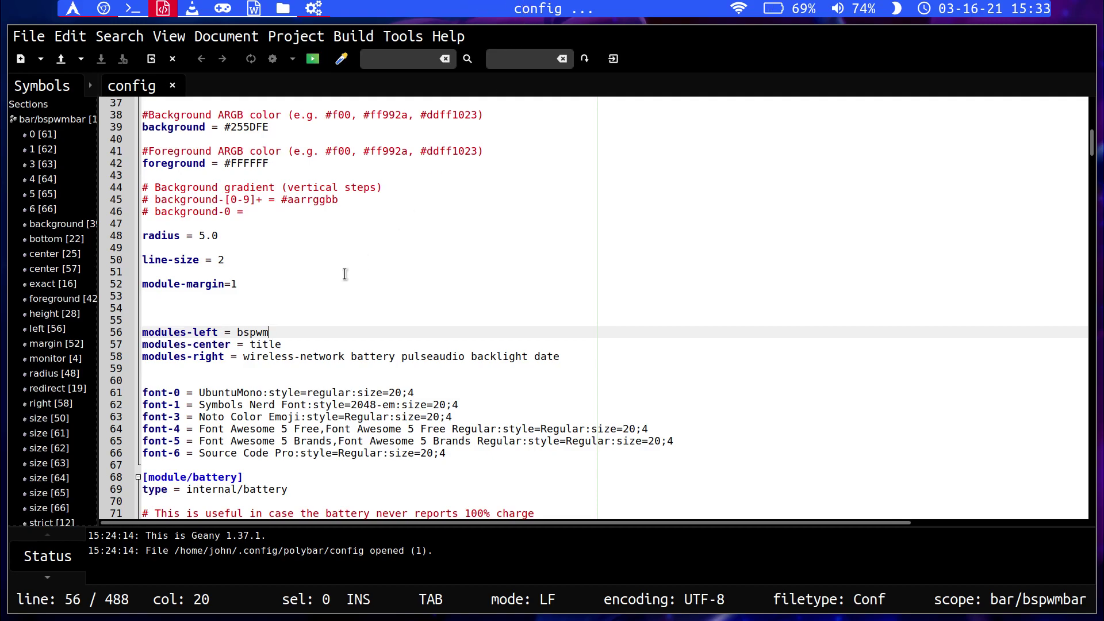
left_click(235, 356)
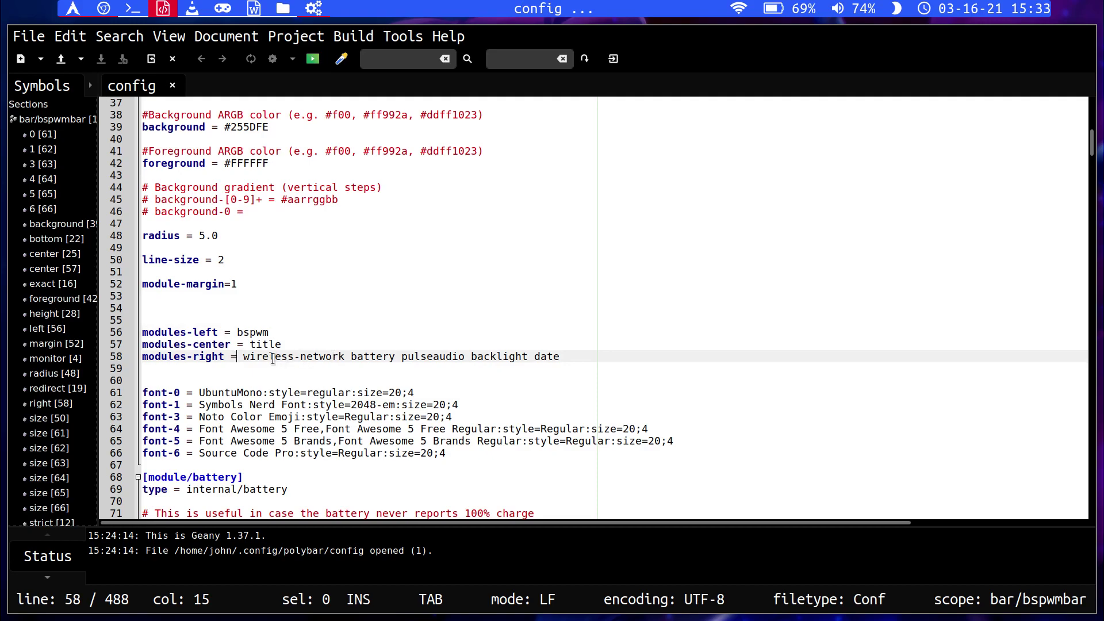
key("Right")
key("Right")
key("Right")
key("Right")
key("Right")
key("Right")
key("Right")
key("Right")
key("Right")
key("Right")
key("Right")
key("Right")
key("Right")
key("Right")
key("Right")
key("Right")
key("Right")
key("Right")
key("Right")
key("Right")
key("Right")
key("Right")
key("Right")
key("Right")
key("Right")
key("Right")
key("Right")
key("Right")
key("Right")
key("Right")
key("Right")
key("Right")
key("Right")
key("Right")
key("Right")
key("Right")
key("Right")
key("Right")
key("Right")
key("Right")
left_click(204, 392)
key("Right")
key("Right")
key("Right")
key("Right")
key("Right")
key("Right")
key("Right")
key("Right")
key("Right")
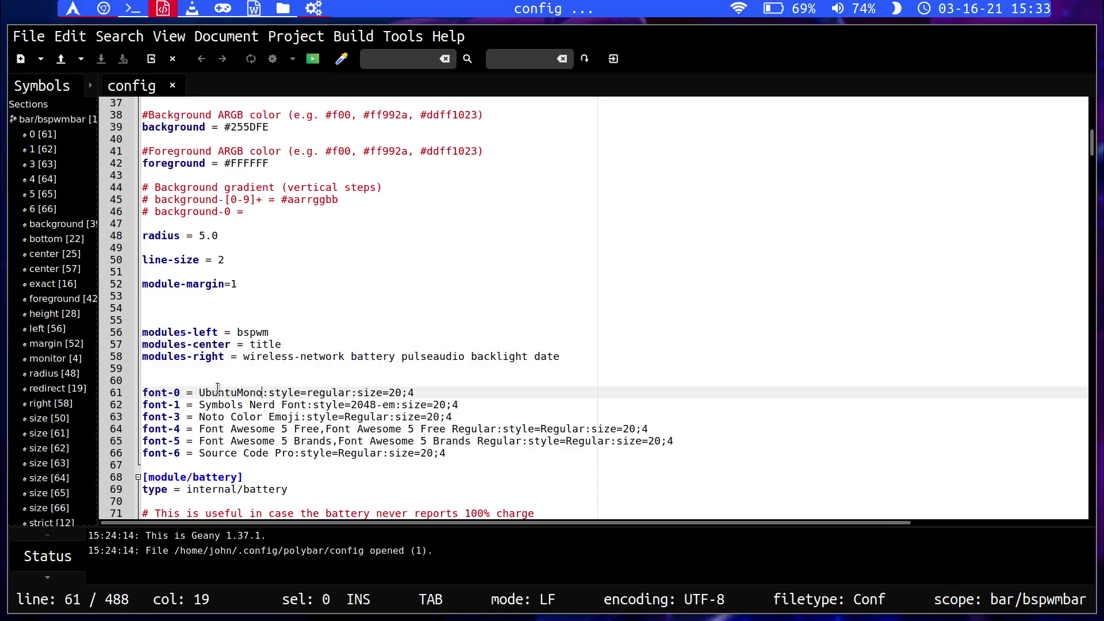
key("Right")
key("Right")
key("Right")
key("Right")
key("Right")
key("Right")
key("Right")
key("Right")
key("Right")
key("Right")
key("Right")
key("Right")
key("Right")
key("Right")
key("Right")
key("Right")
key("Right")
key("Right")
key("Left")
key("Left")
scroll(211, 364, "down", 1)
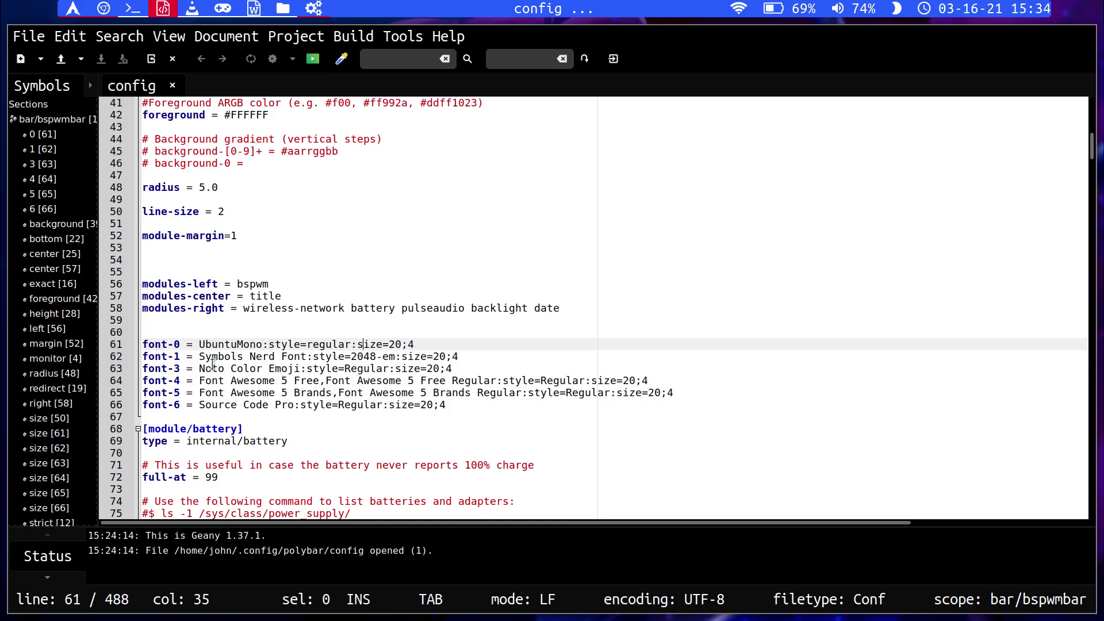
scroll(213, 363, "down", 1)
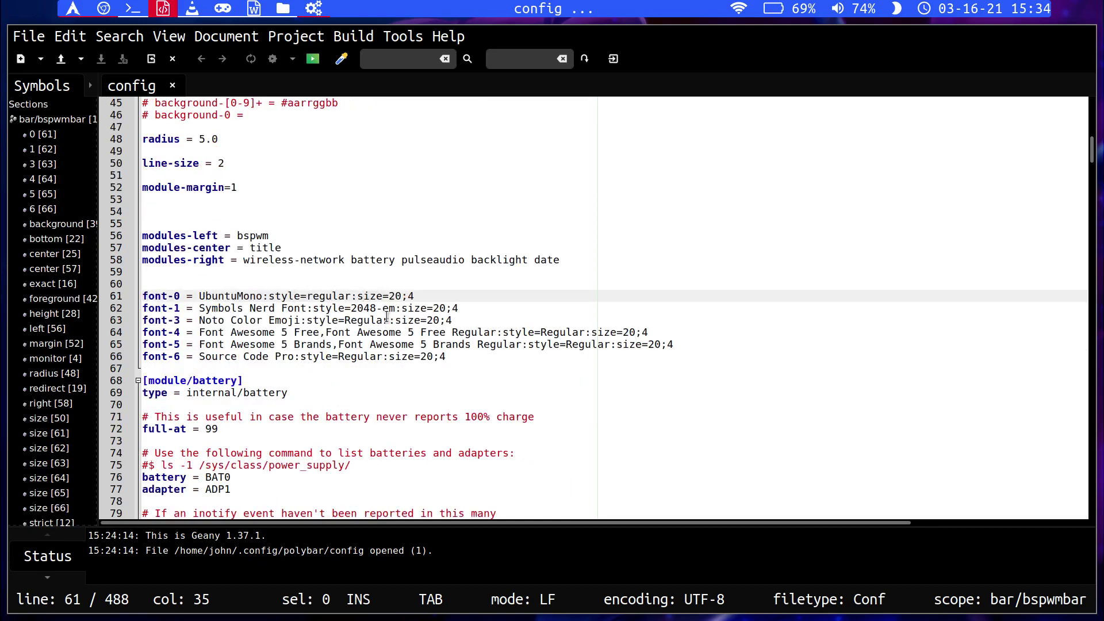
left_click(455, 356)
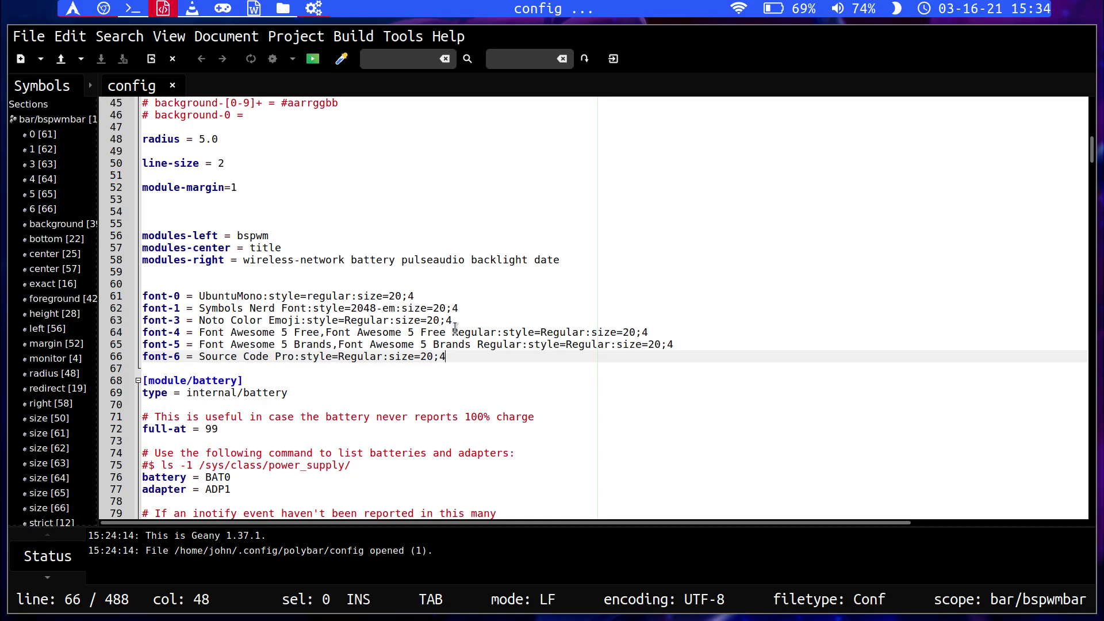
- Walk through the battery module's full-at = 99, BAT0 and ADP1 lines to the power_supply listing command
key("Down")
key("Down")
key("Down")
key("Down")
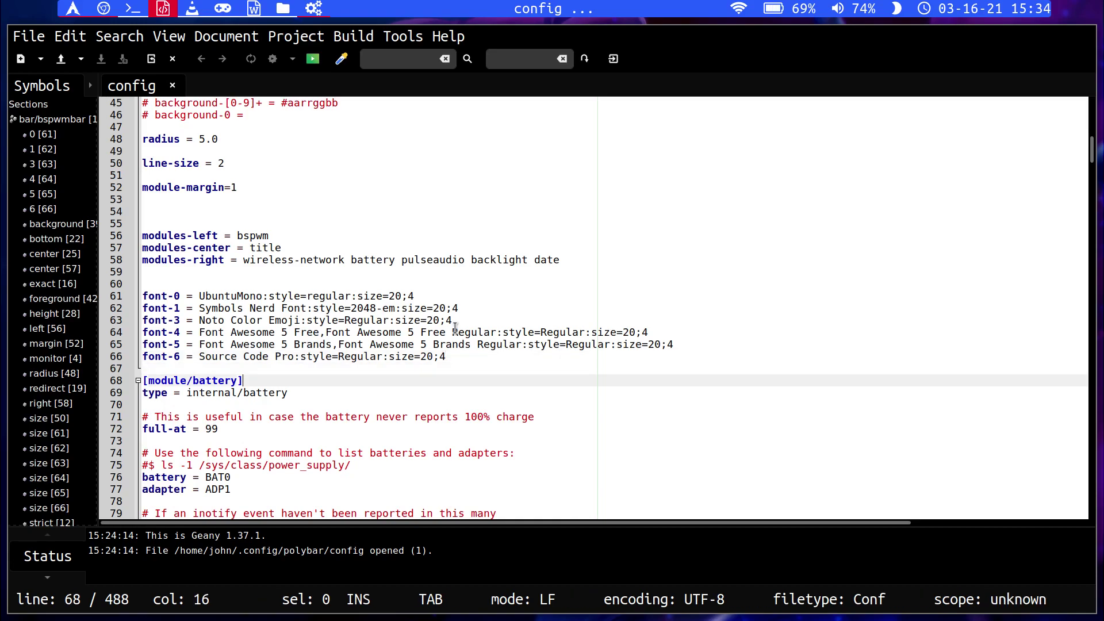
key("Down")
key("Down")
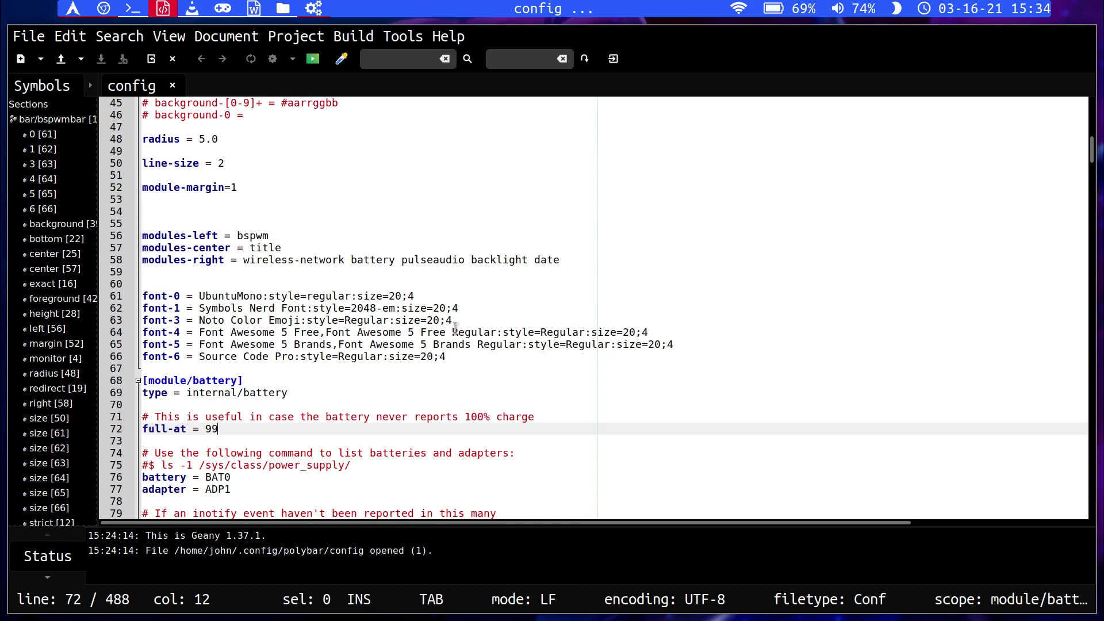
key("Down")
key("Down")
key("Down")
key("Up")
key("Up")
key("Up")
key("Down")
key("Down")
key("Down")
key("Down")
key("Down")
key("Down")
key("Down")
key("Down")
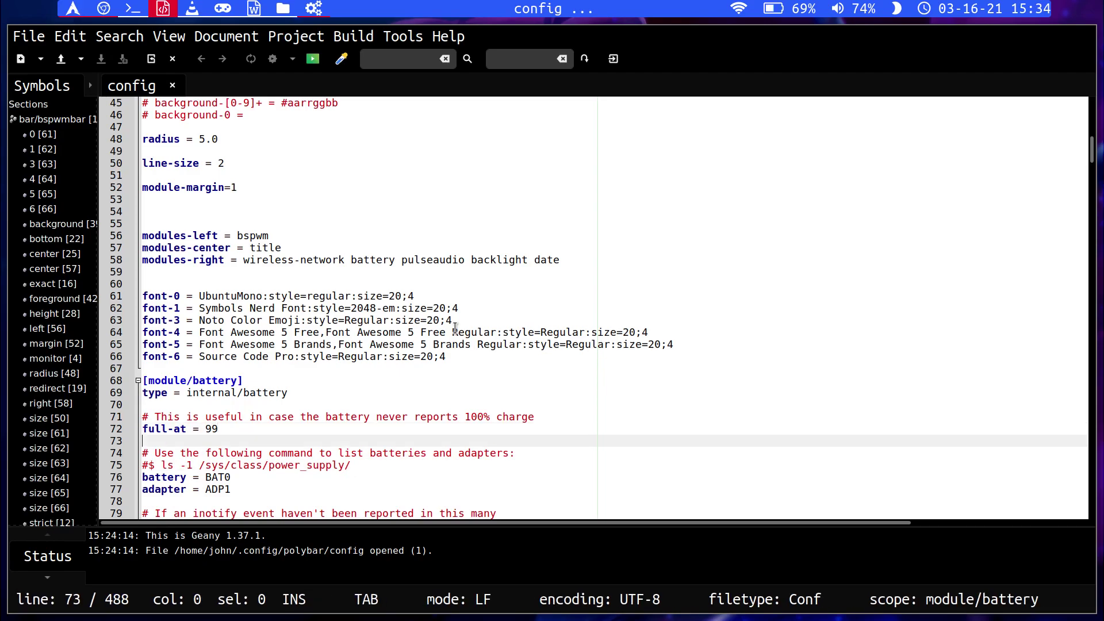
key("End")
key("Down")
key("Down")
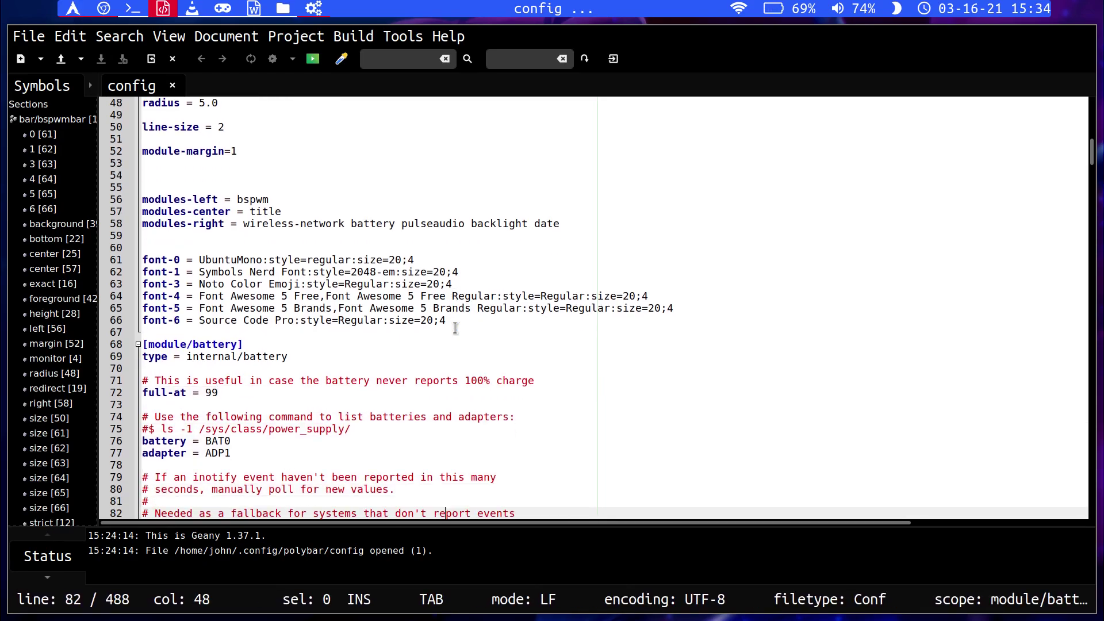
key("Up")
key("Up")
key("Up")
key("Up")
key("Up")
key("Up")
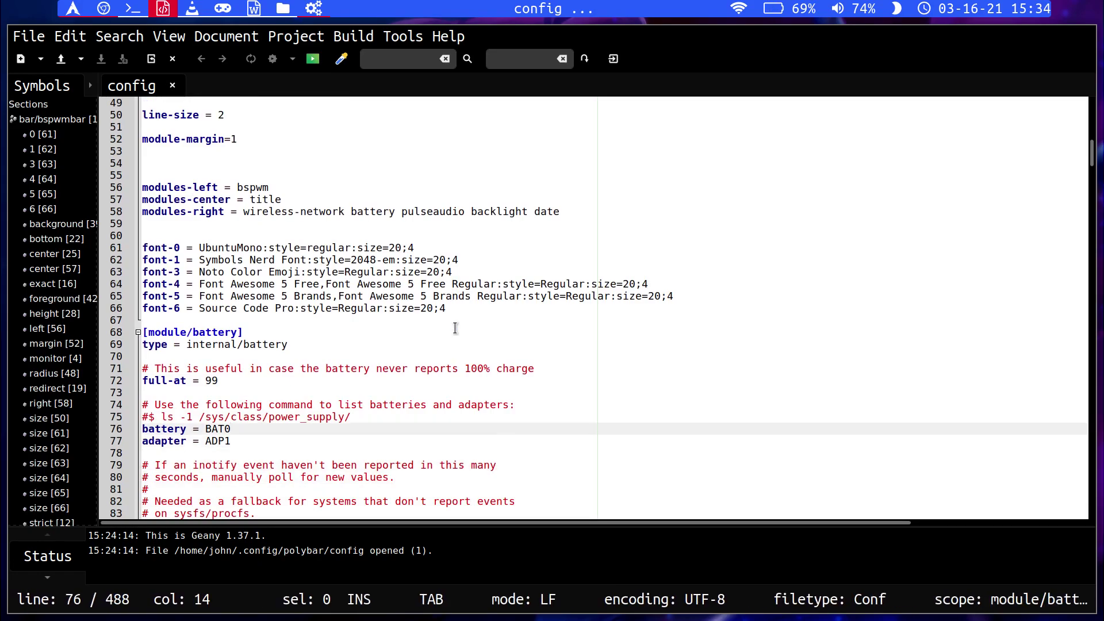
key("Up")
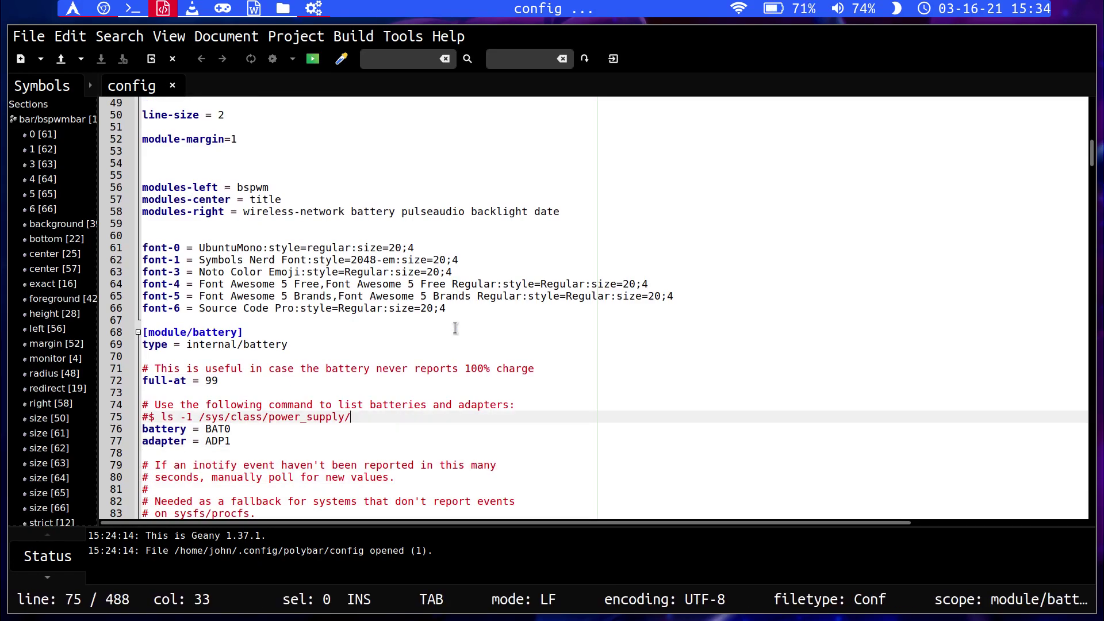
- Open an st terminal and paste in the power_supply listing command copied from line 75
key("super+Return")
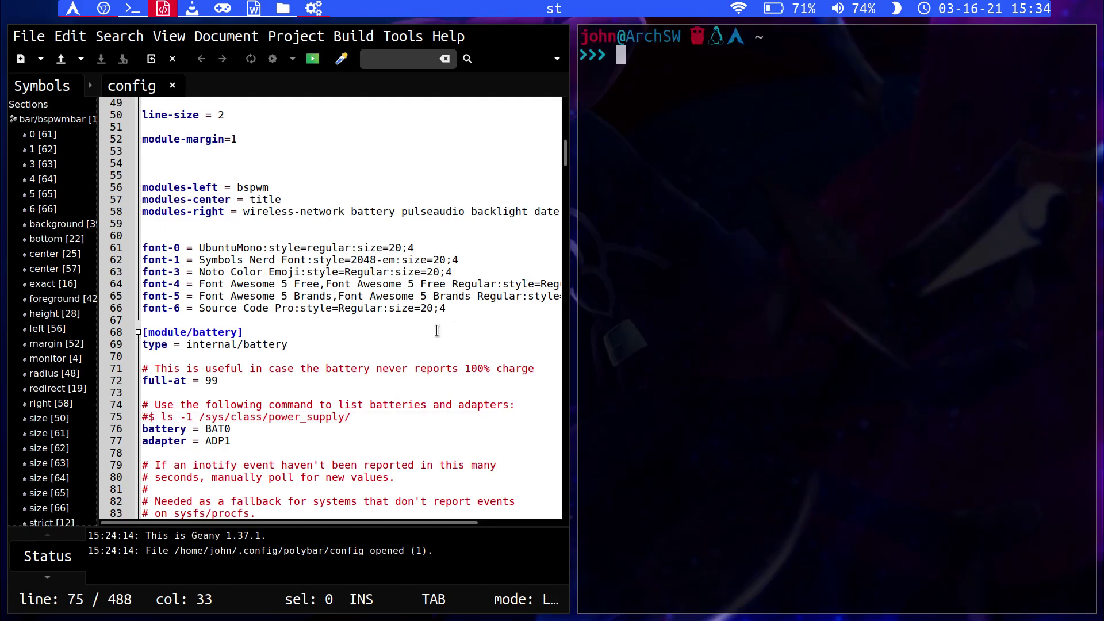
left_click_drag(166, 418, 356, 418)
key("super+c")
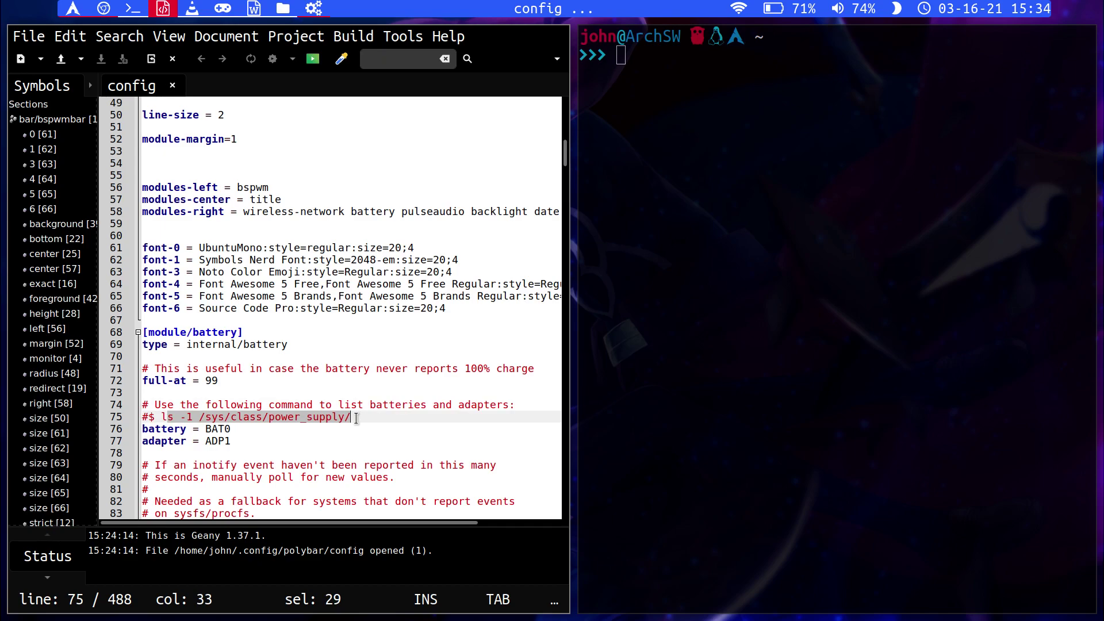
left_click(623, 165)
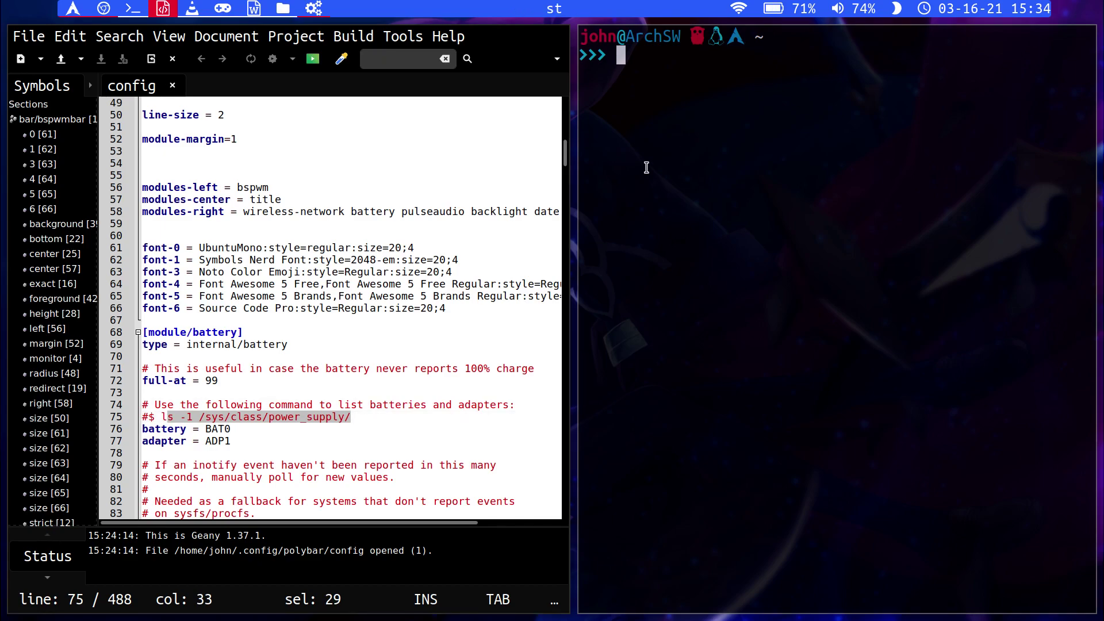
middle_click(646, 167)
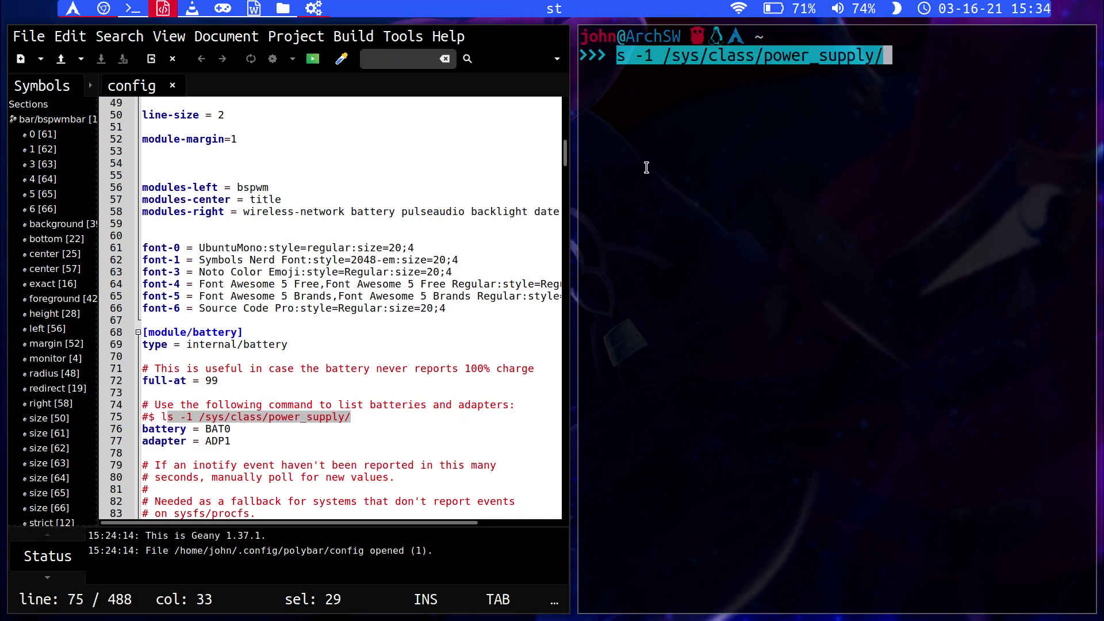
- Complete the command as ls -1 /sys/class/power_supply/ and run it, listing ADP1 and BAT0
key("Home")
type("l")
key("Return")
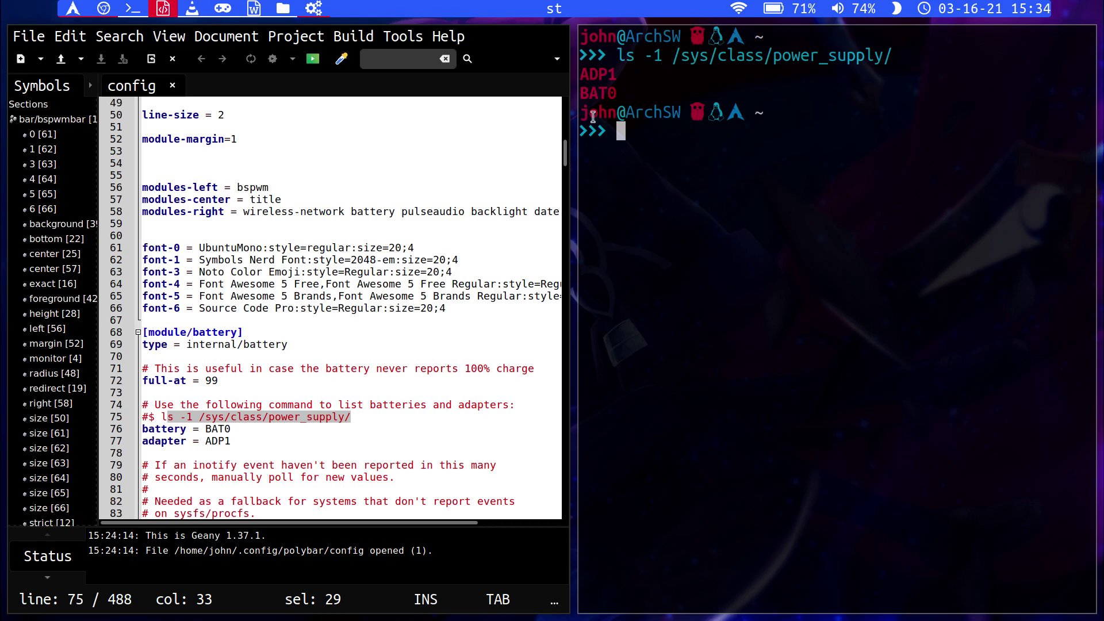
left_click(358, 418)
- Put the caret on the battery module's poll-interval line
scroll(358, 417, "down", 10)
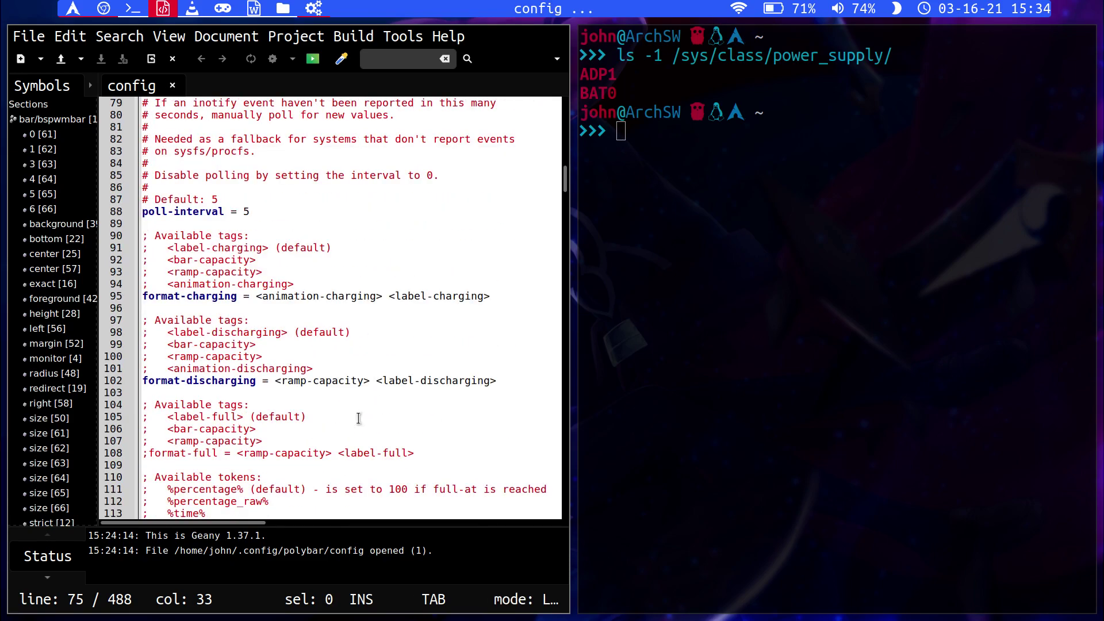
left_click(262, 212)
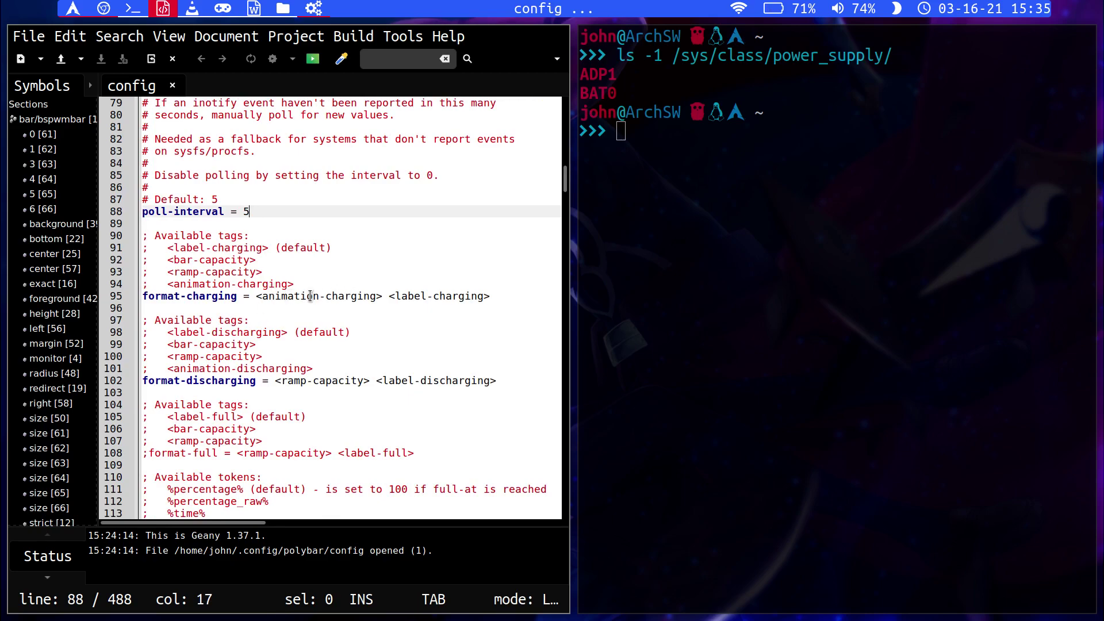
scroll(311, 295, "down", 10)
scroll(310, 295, "up", 3)
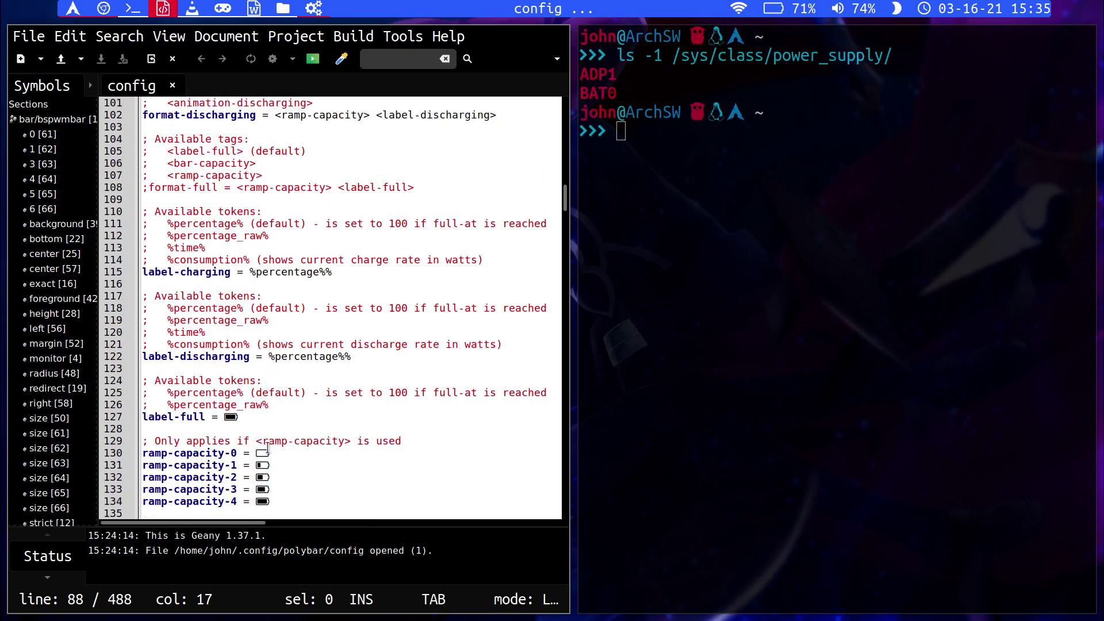
scroll(271, 450, "down", 5)
scroll(270, 450, "down", 2)
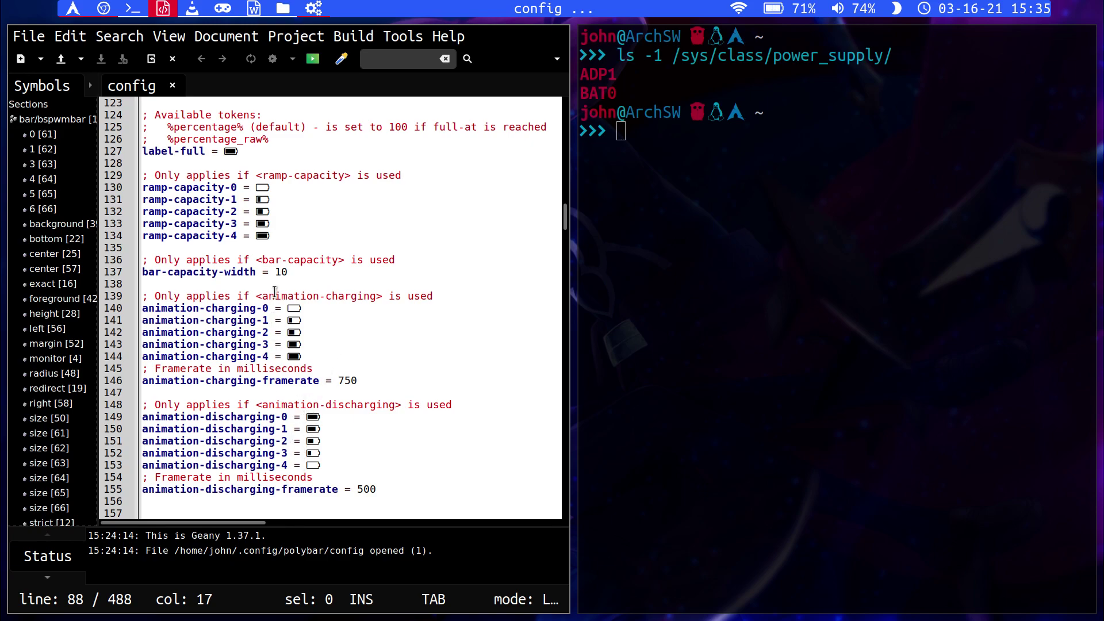
- Scroll through the backlight, bspwm, date, pulseaudio, cpu and network module sections
scroll(327, 261, "down", 10)
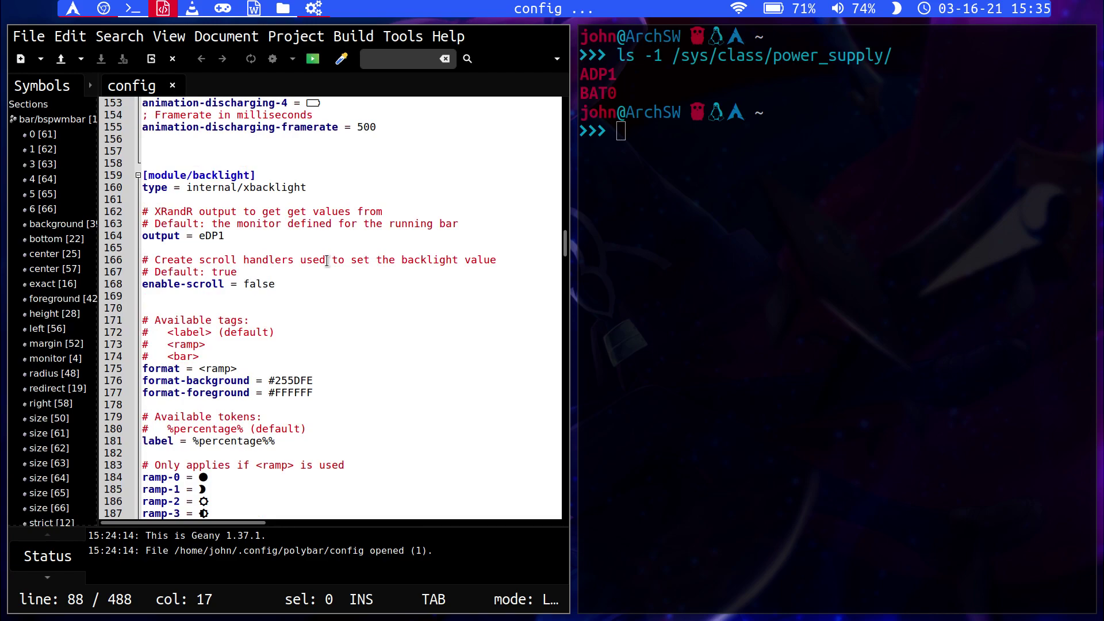
scroll(328, 261, "down", 4)
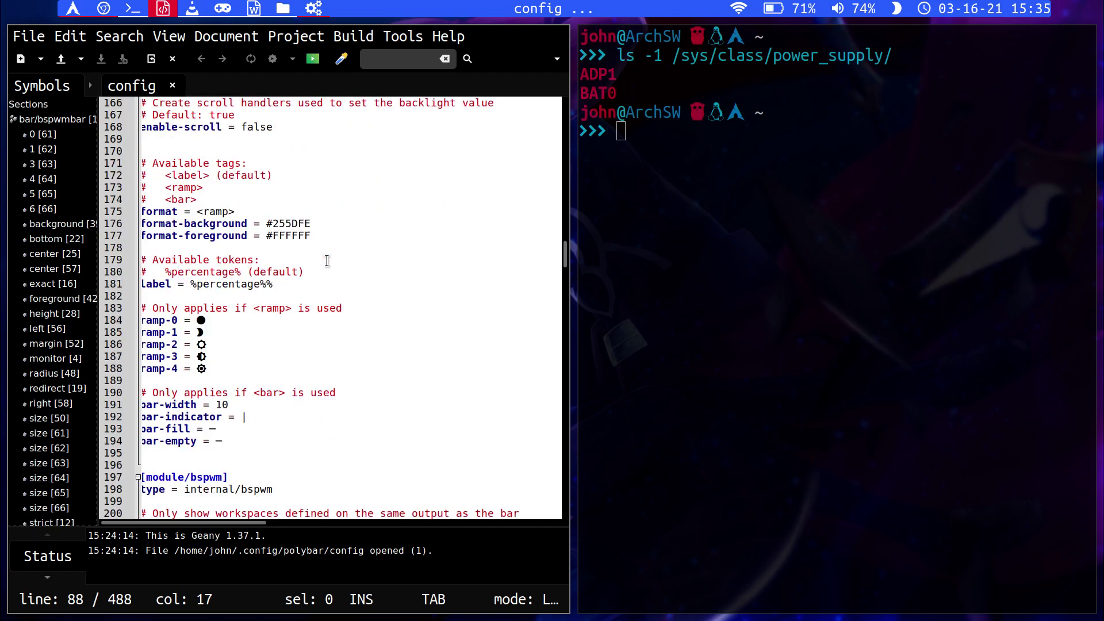
scroll(327, 261, "down", 3)
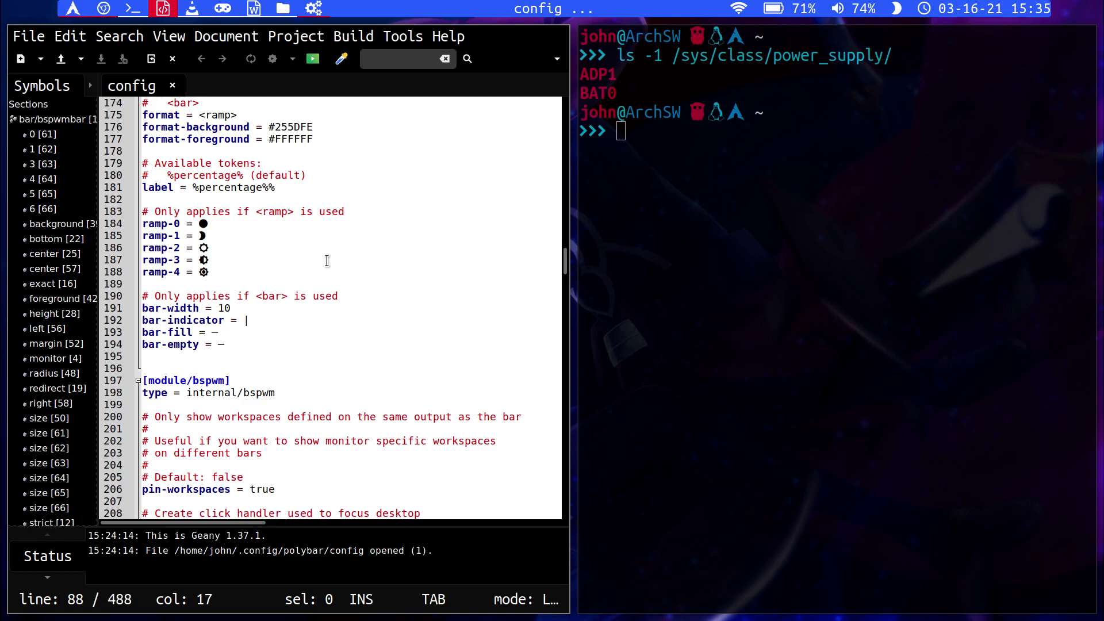
scroll(327, 261, "down", 11)
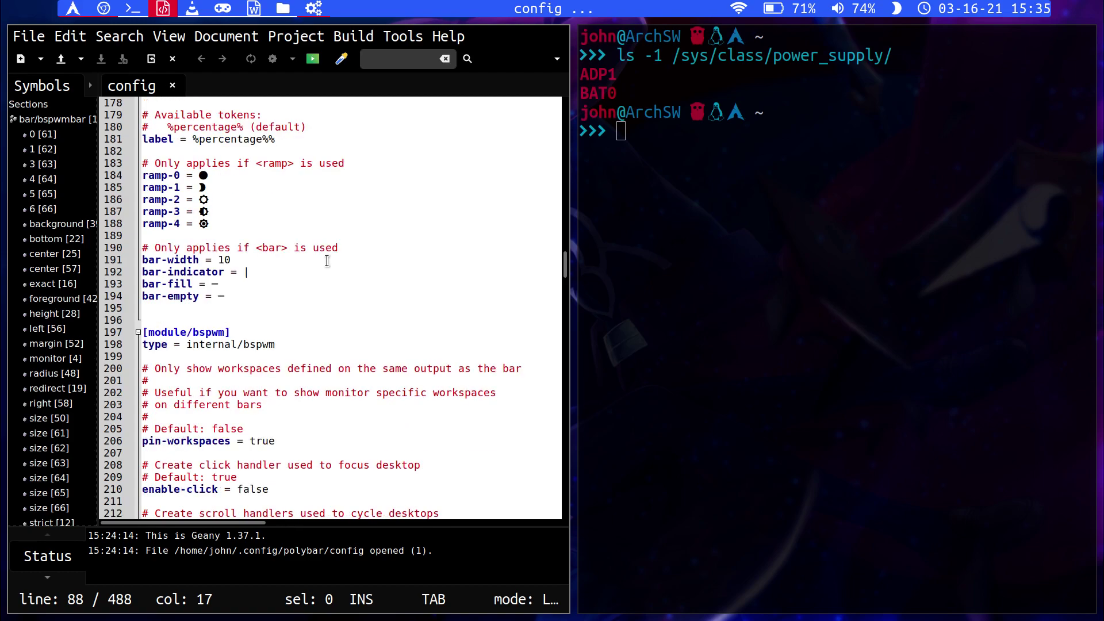
scroll(327, 261, "down", 4)
scroll(327, 261, "down", 18)
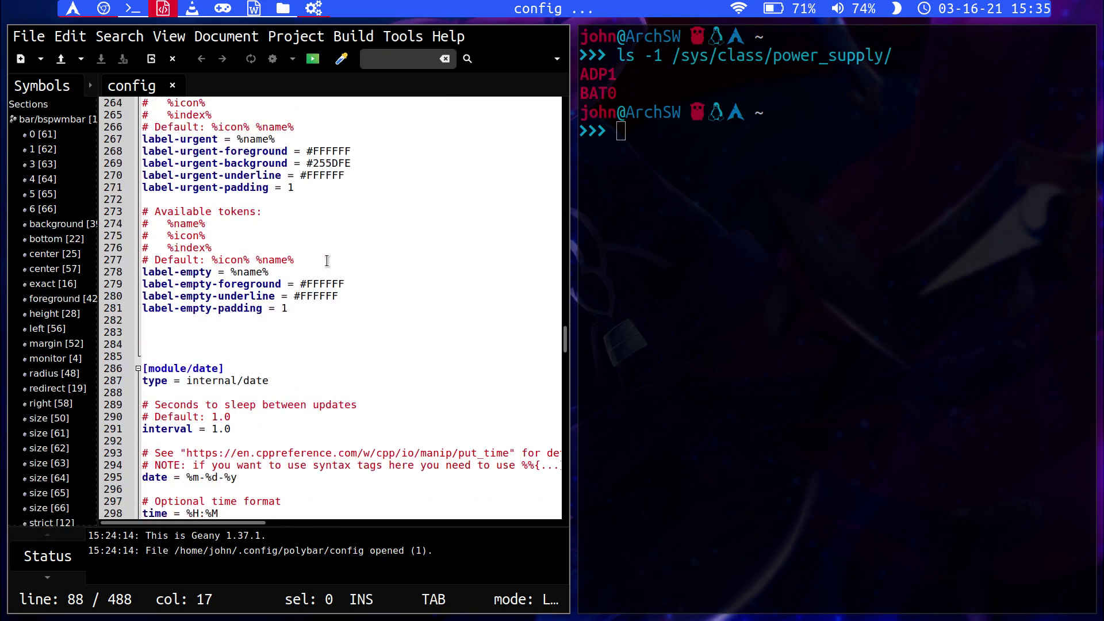
scroll(327, 261, "down", 14)
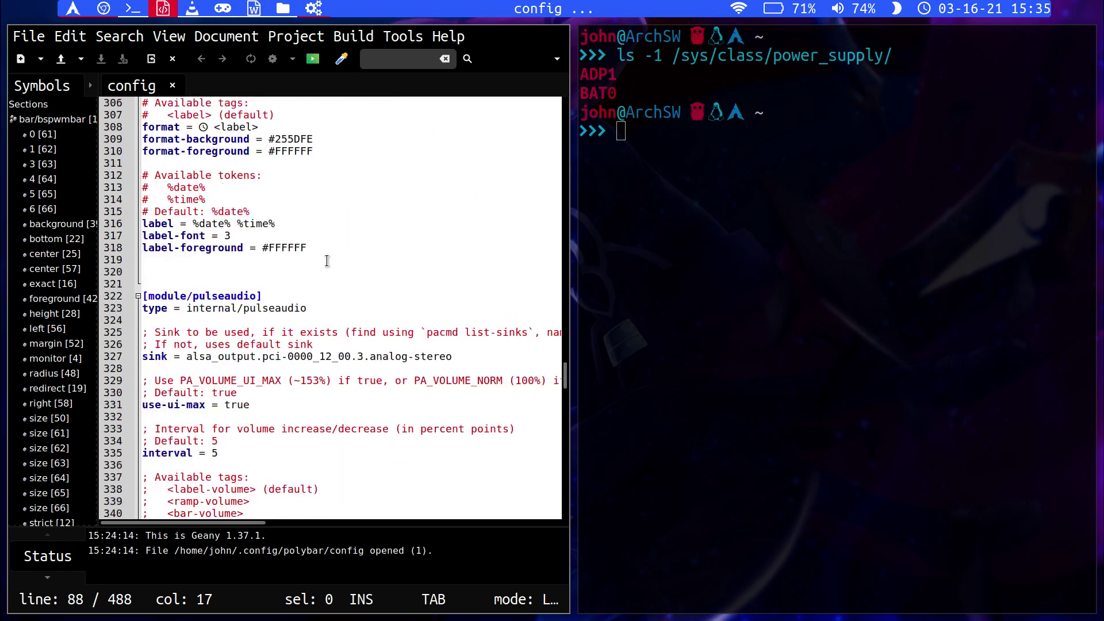
scroll(327, 261, "down", 9)
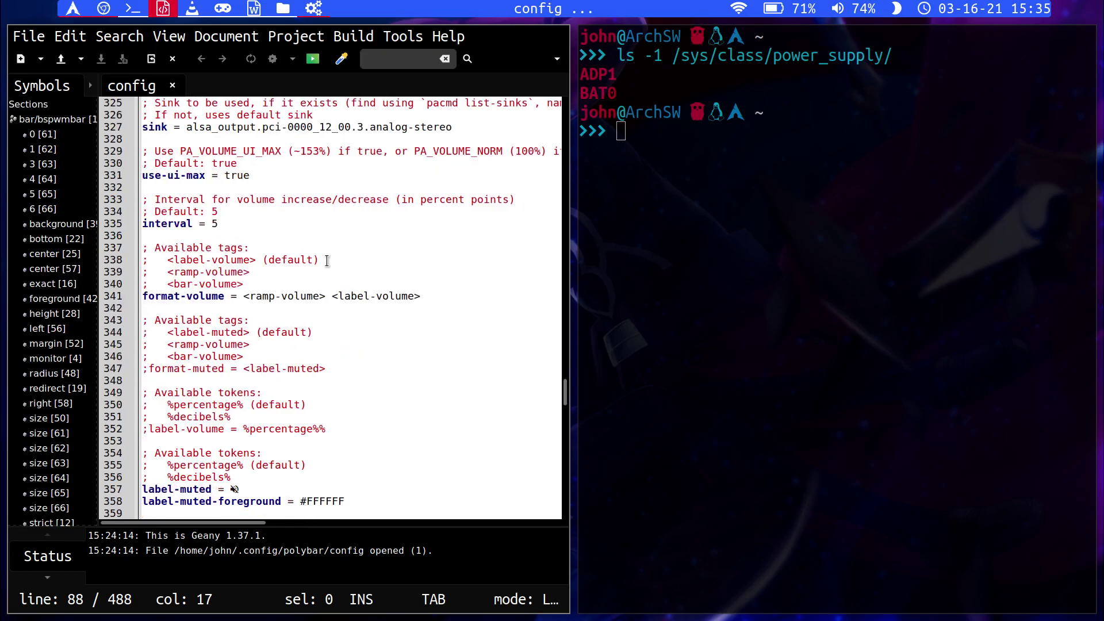
scroll(327, 261, "down", 18)
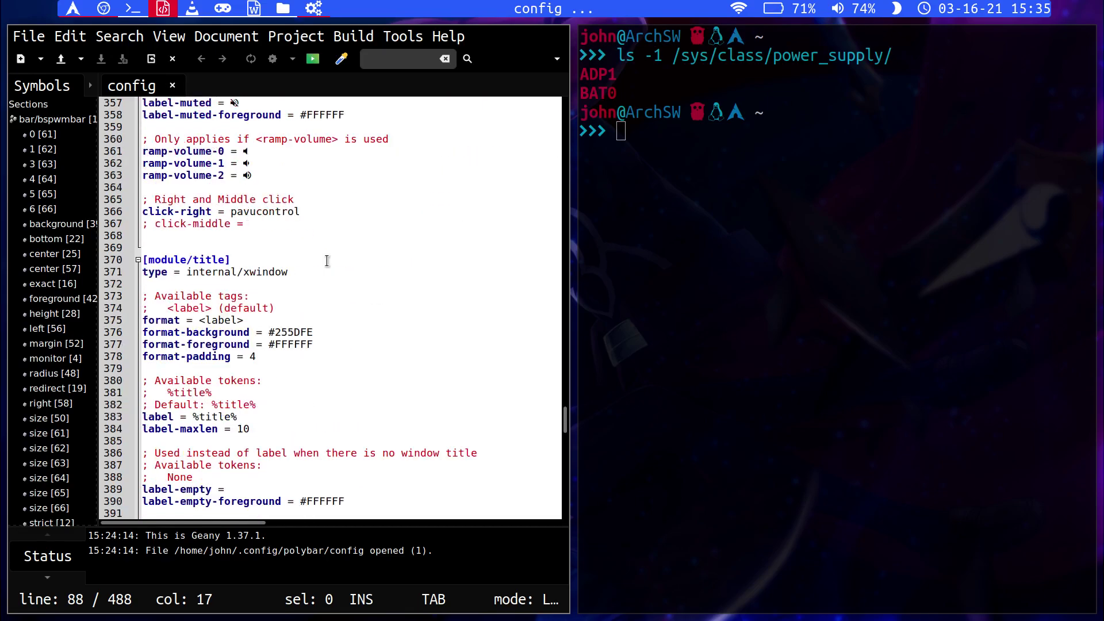
scroll(327, 261, "down", 12)
scroll(327, 261, "up", 13)
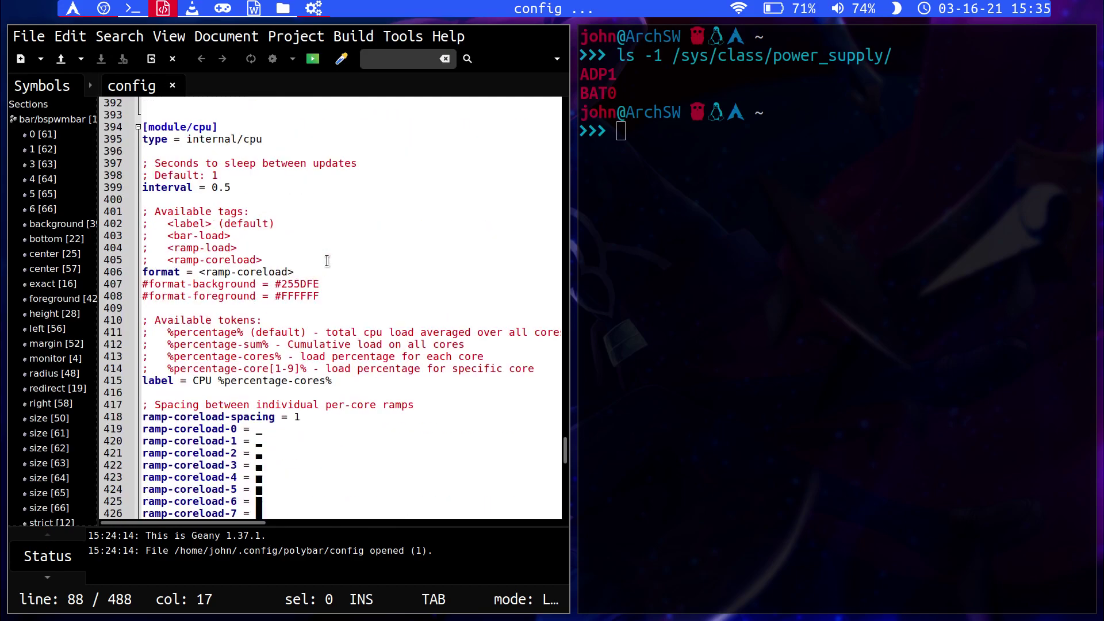
scroll(330, 253, "down", 1)
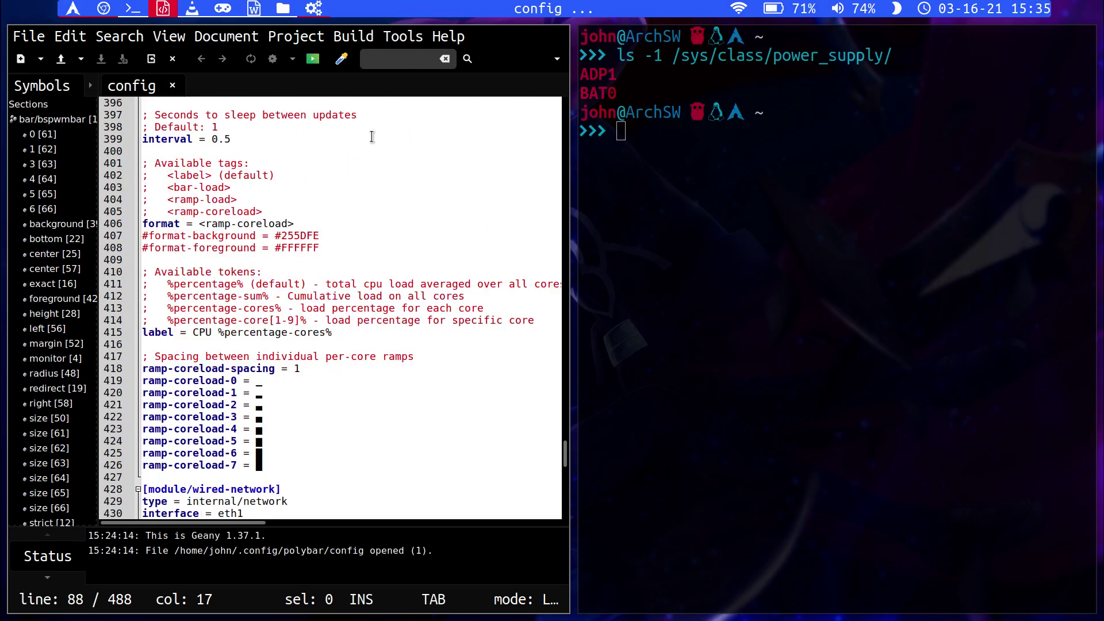
scroll(366, 258, "down", 16)
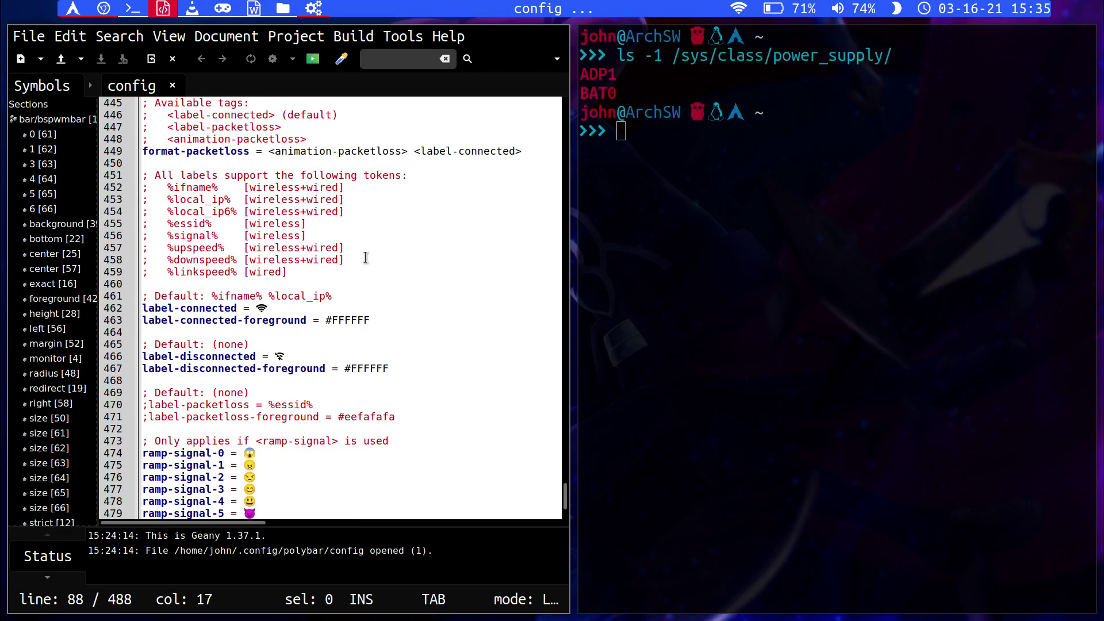
scroll(365, 257, "down", 3)
scroll(366, 257, "up", 20)
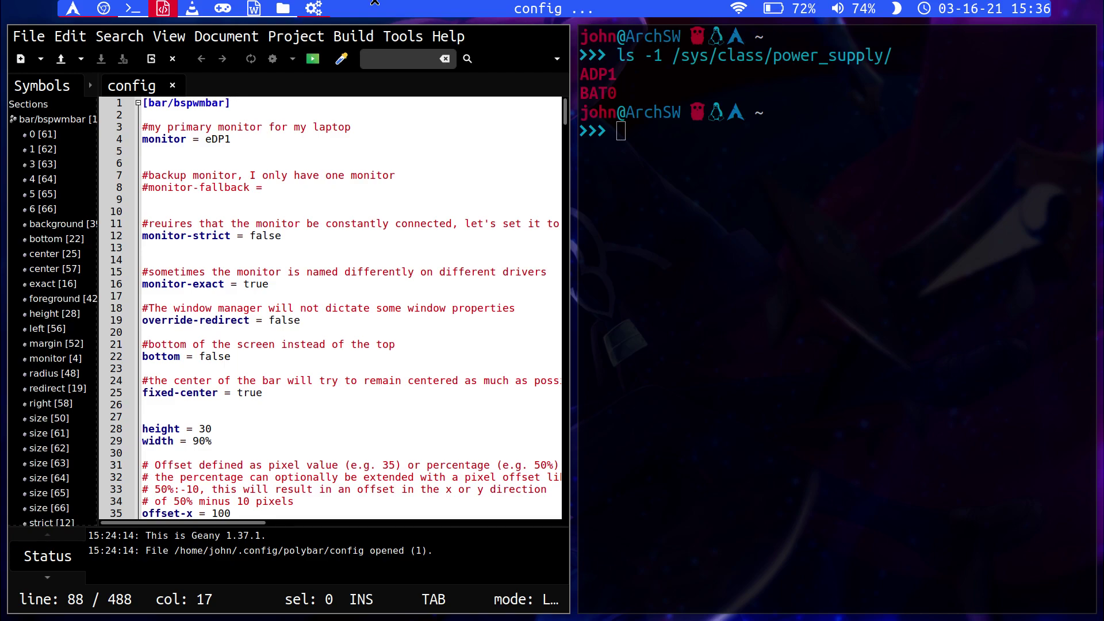
- Scroll down to the date module showing date = %m-%d-%y and time = %H:%M
scroll(173, 294, "down", 20)
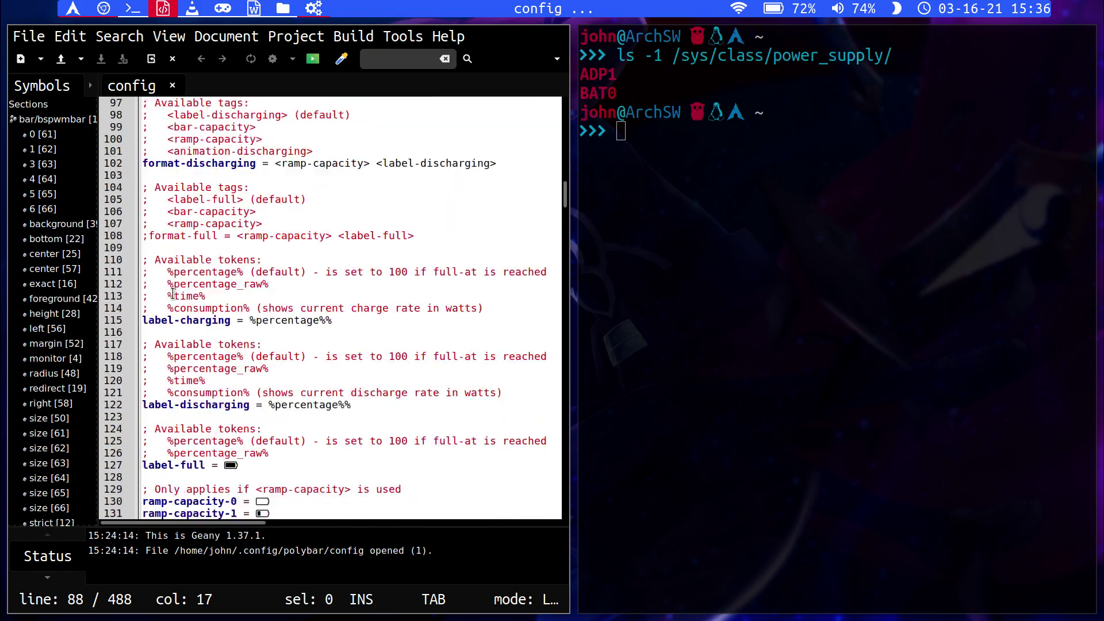
scroll(172, 294, "down", 20)
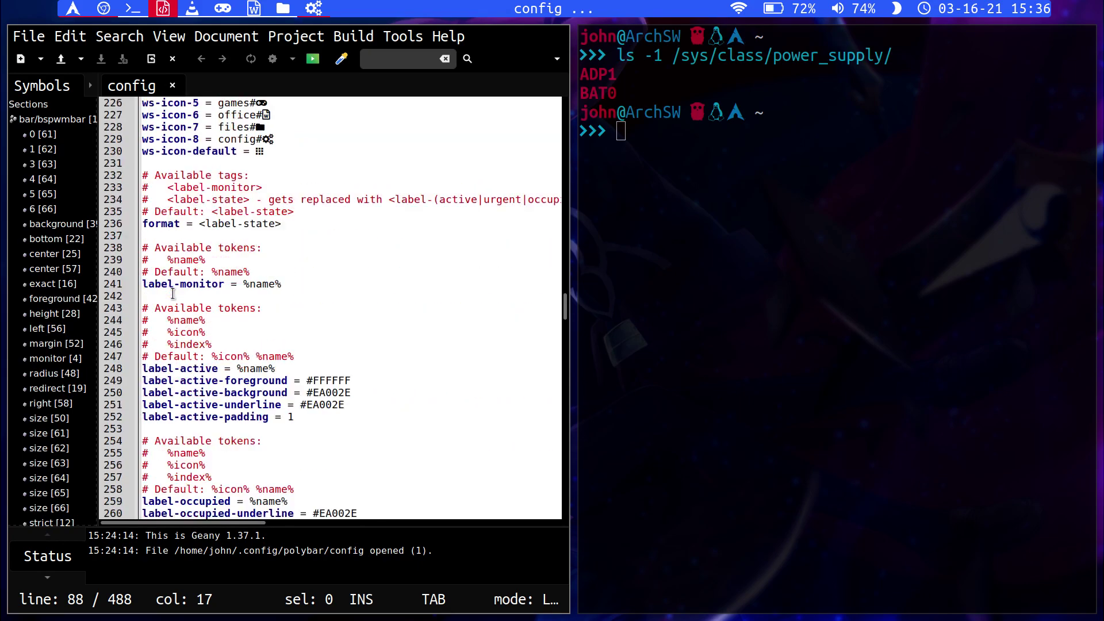
scroll(173, 294, "down", 20)
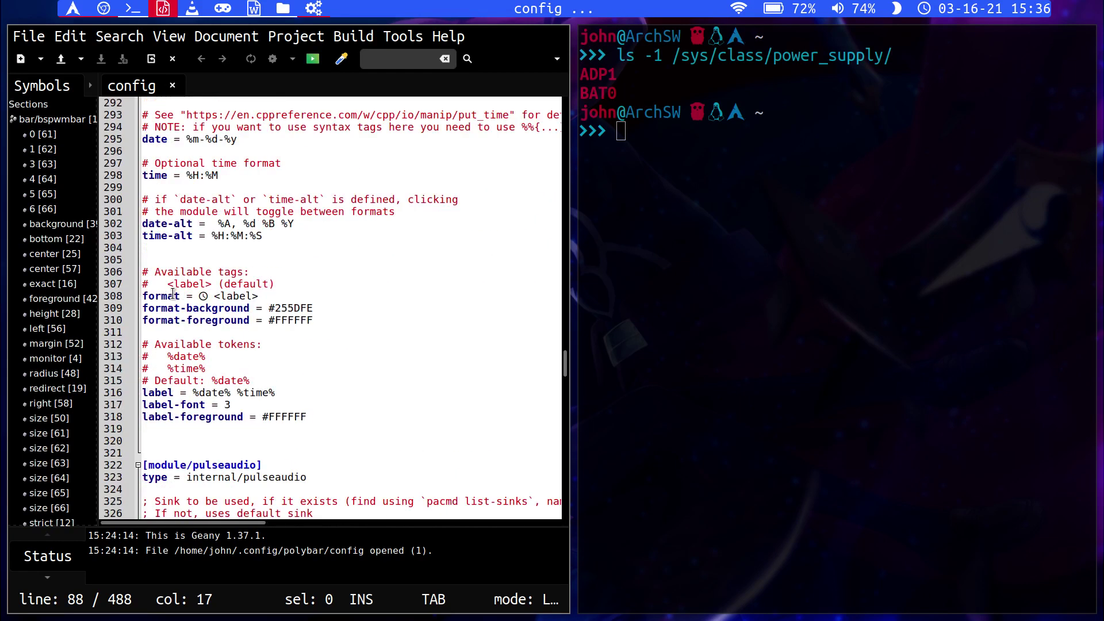